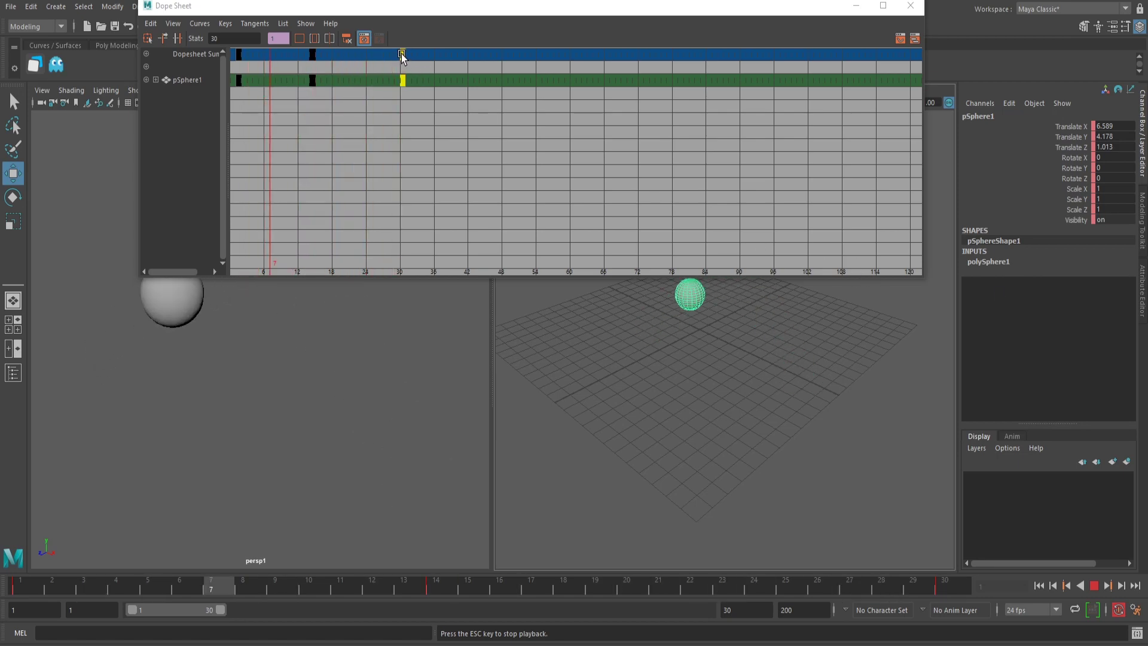
Retime the sphere's last key from frame 30 to about 24, then close the Dope Sheet
drag(400, 57, 368, 61)
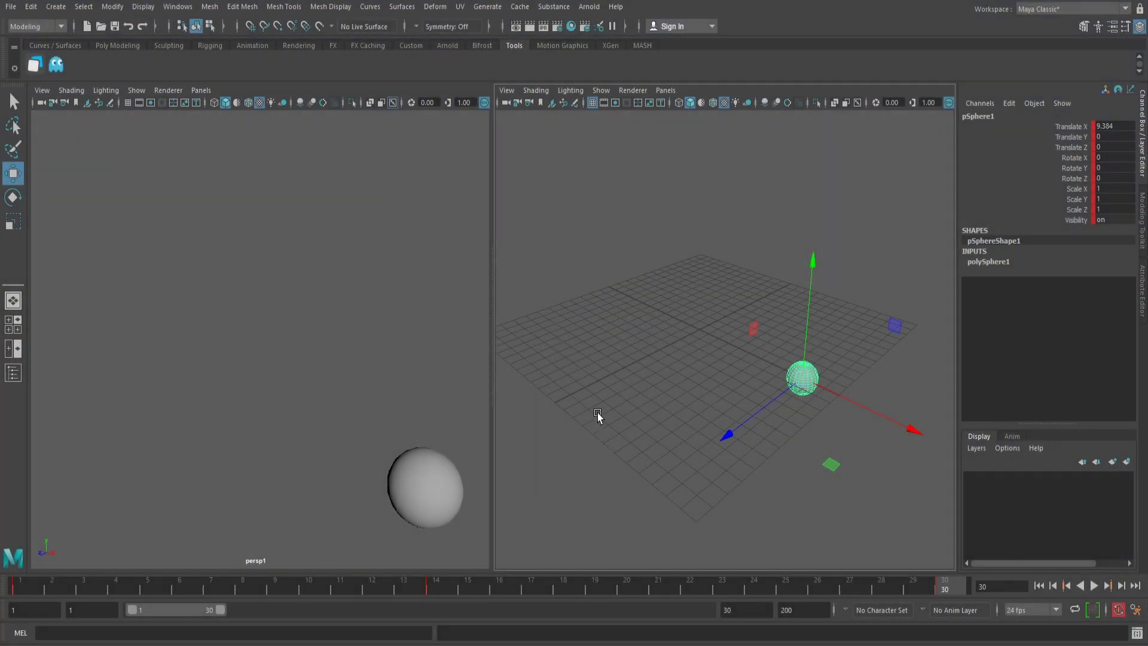
click(176, 7)
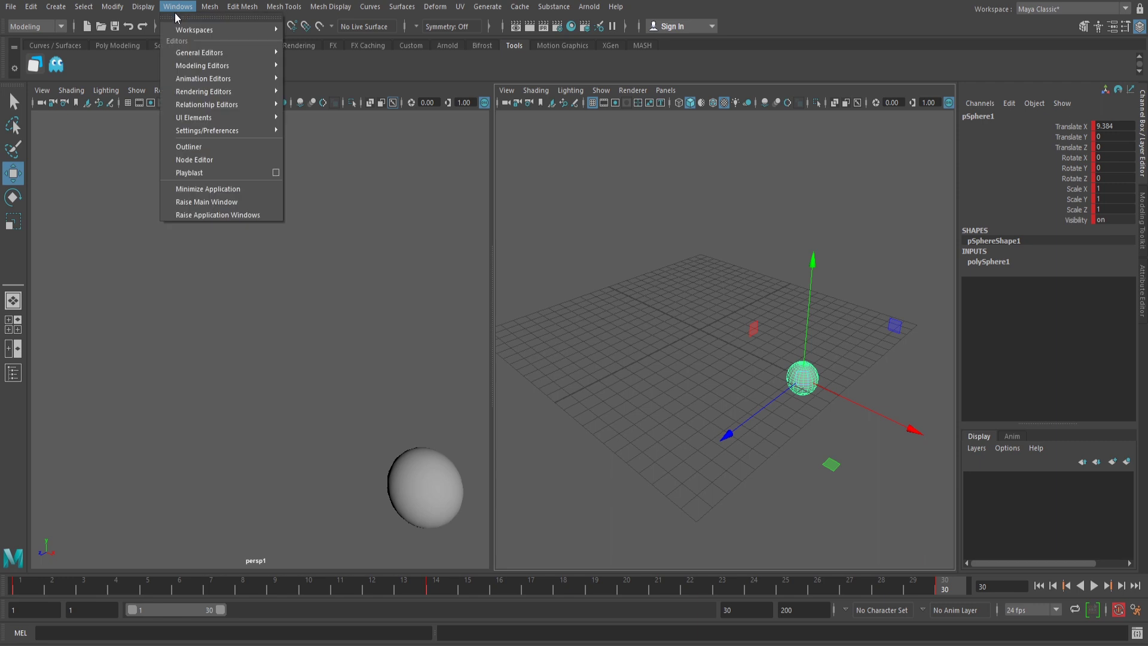
mouse_move(203, 78)
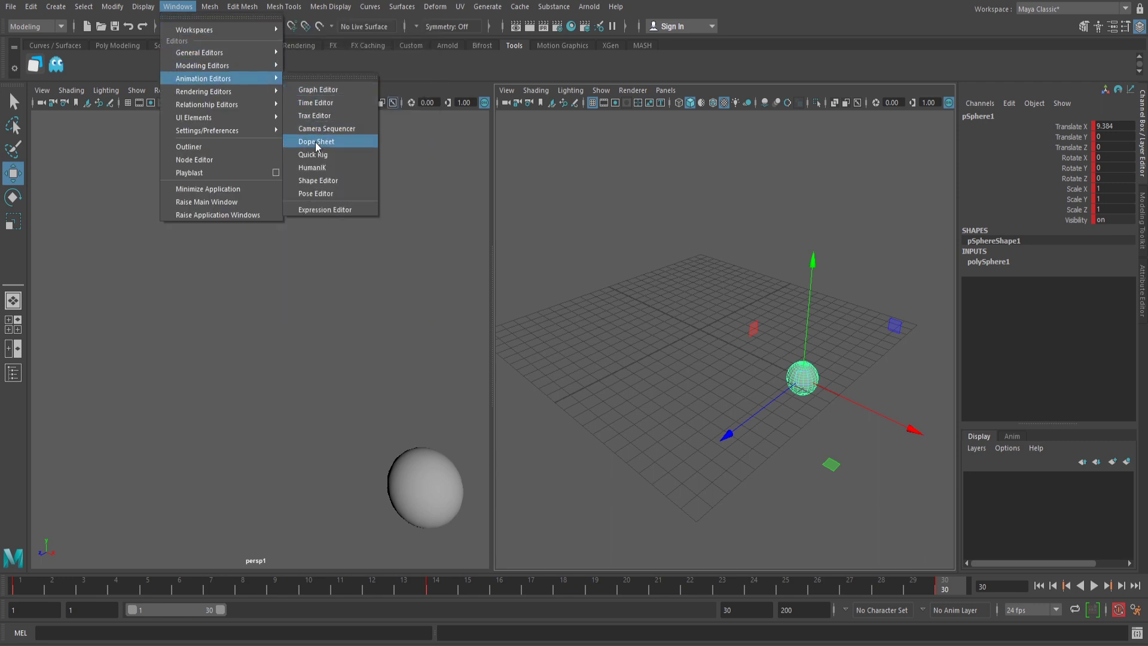
Reopen the Dope Sheet with pSphere1 reselected and its outliner panel widened
click(328, 144)
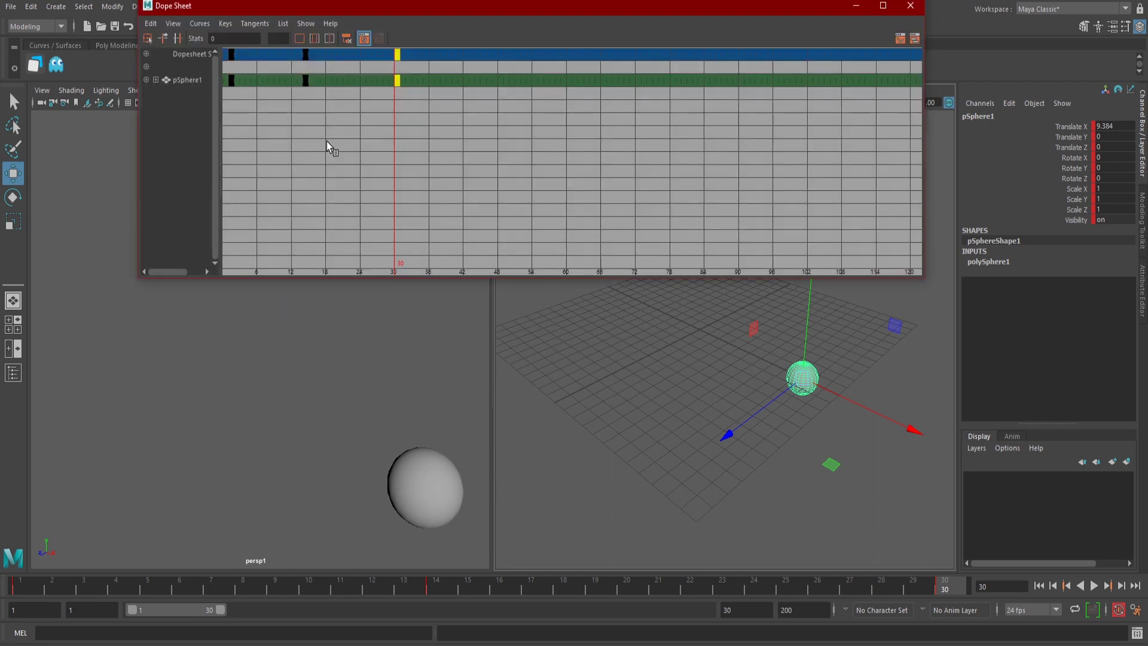
click(565, 348)
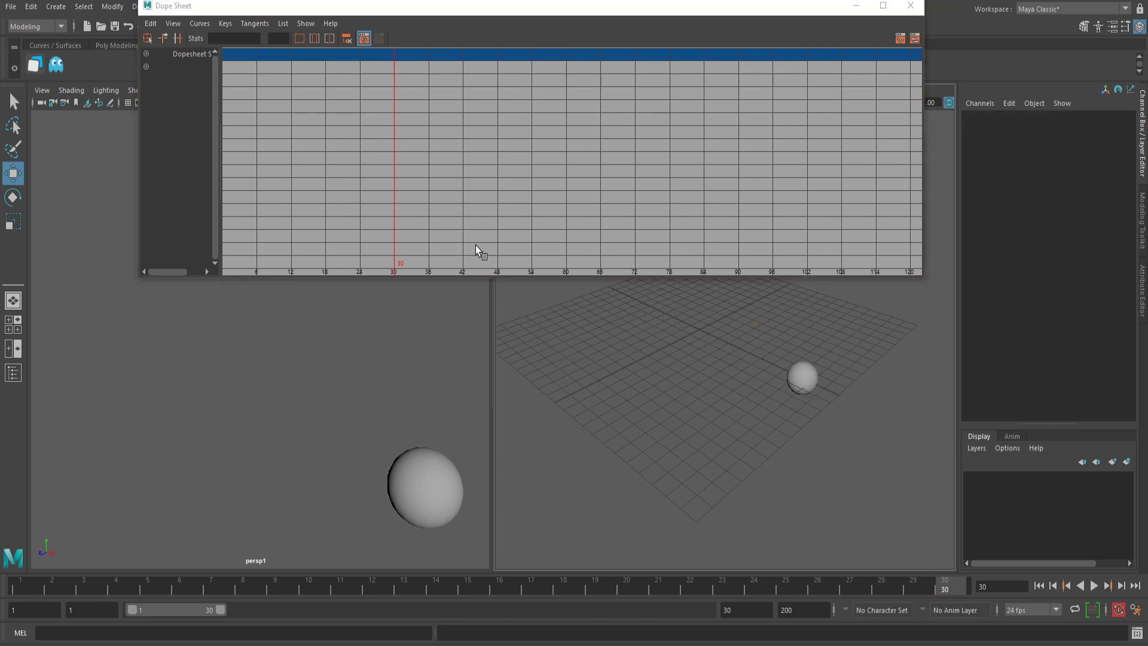
click(803, 381)
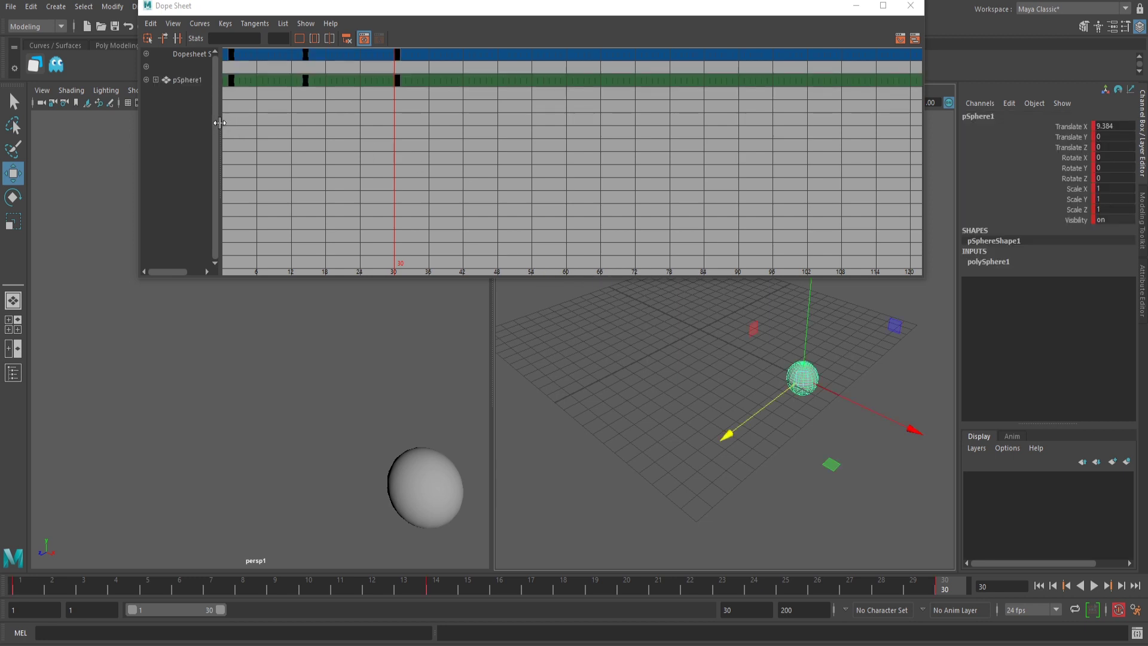
drag(219, 124, 277, 126)
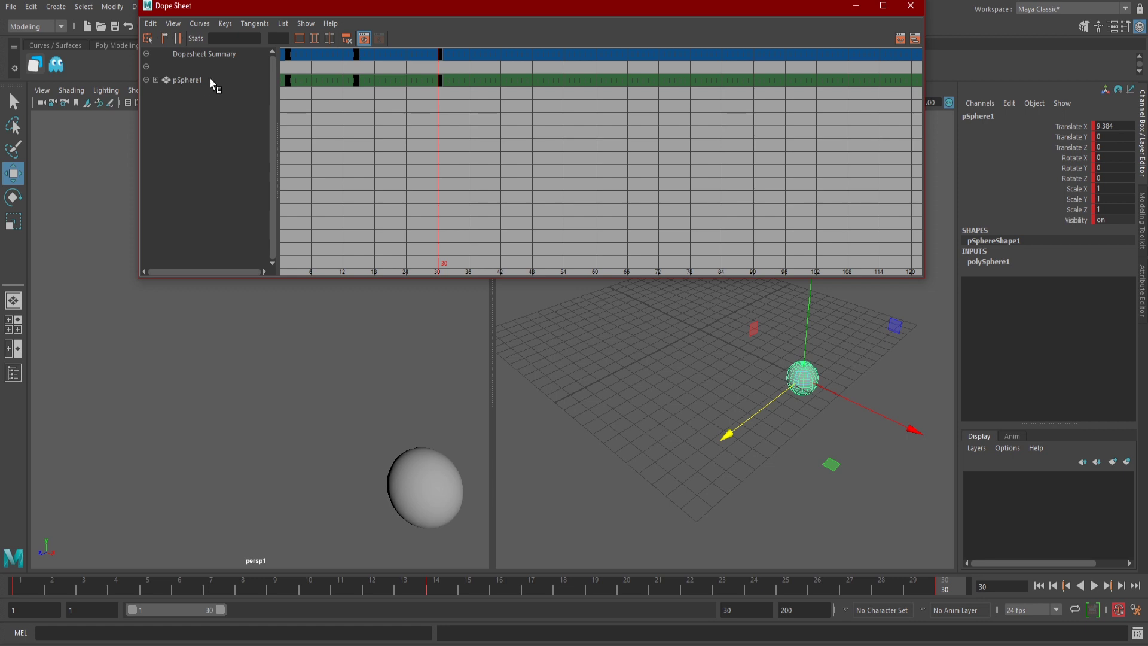
Select pSphere1's frame-30 key and expand pSphere1 in the outliner
click(356, 80)
click(440, 80)
click(156, 79)
Expand pSphere1's Translate and Rotate nodes to list their X, Y and Z rows
click(156, 79)
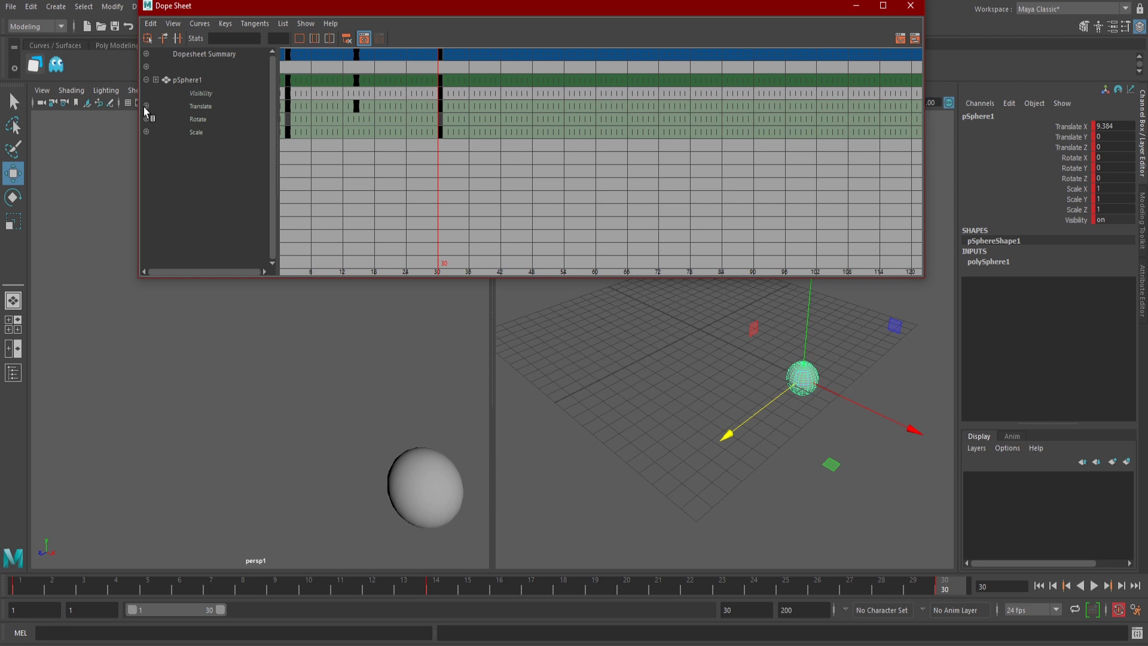
click(146, 107)
click(146, 159)
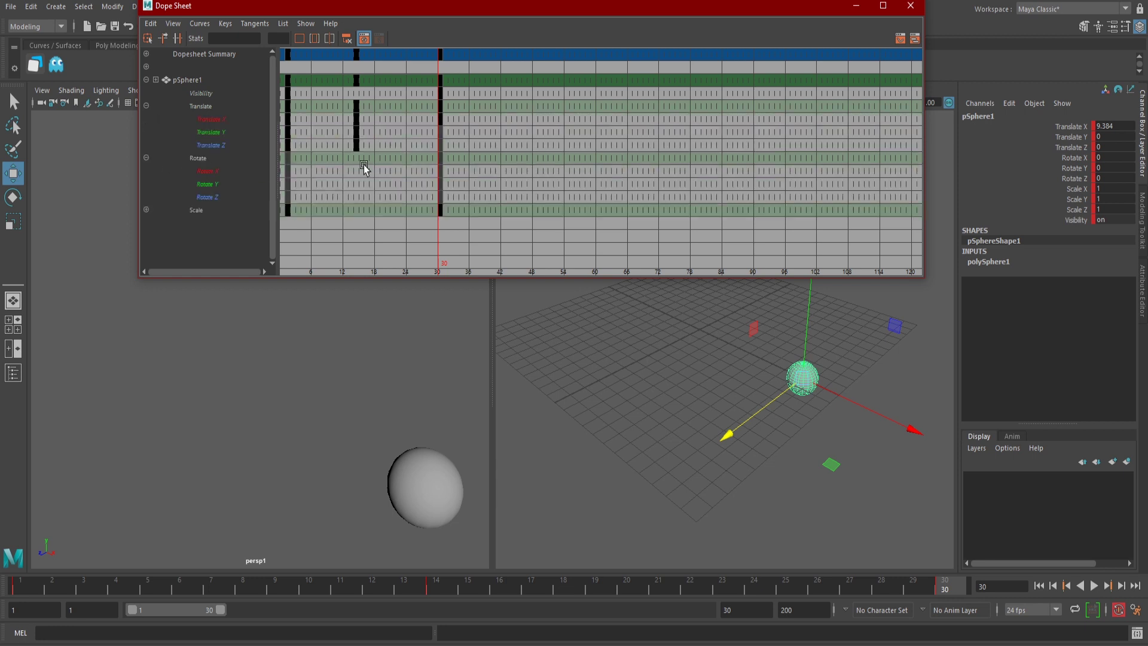
Pan and zoom the key graph, then frame the selected keys (F) and all keys (A)
alt+middle_drag(419, 168, 580, 187)
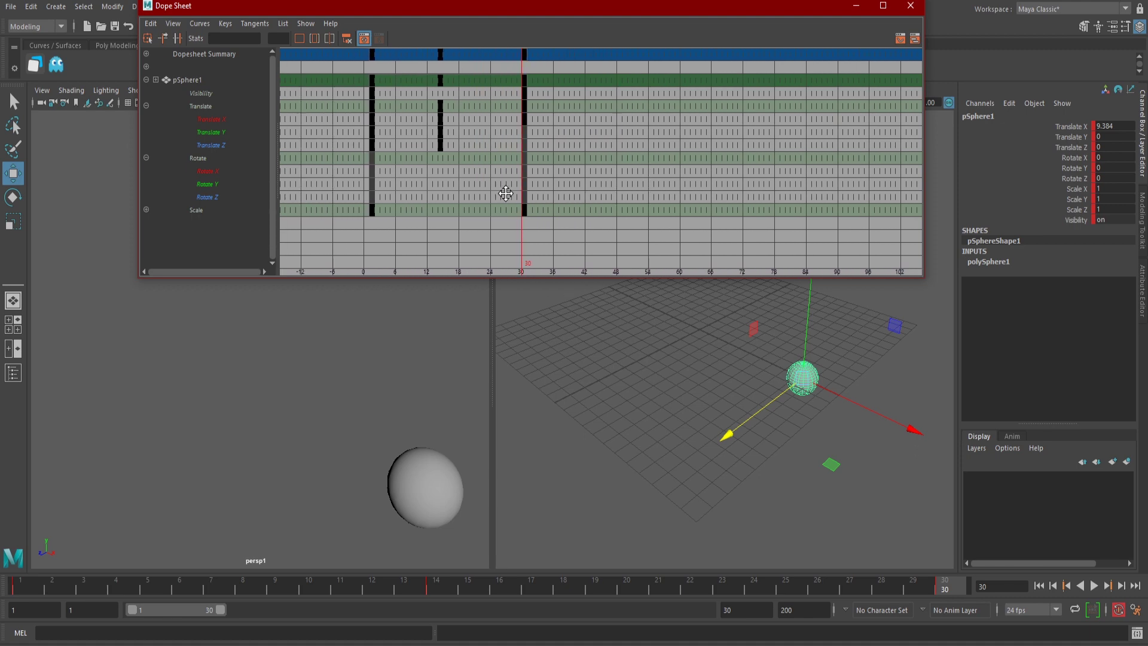
mouse_move(579, 186)
alt+right_down()
mouse_move(584, 173)
mouse_move(548, 170)
mouse_move(615, 174)
mouse_move(589, 179)
alt+right_up()
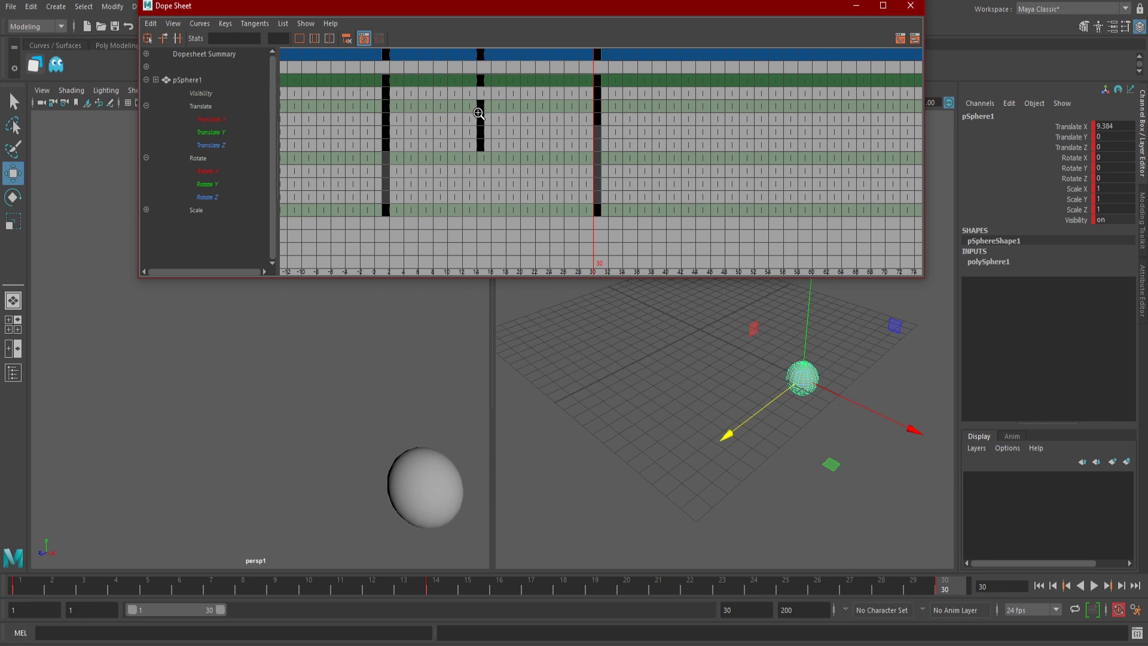
key(f)
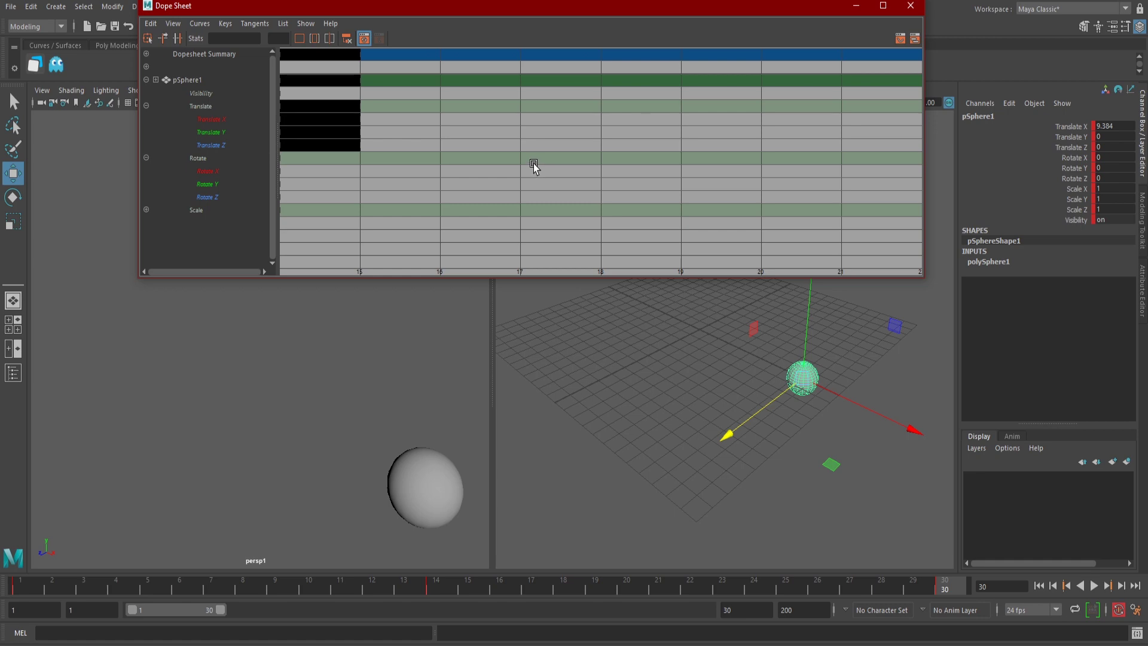
key(a)
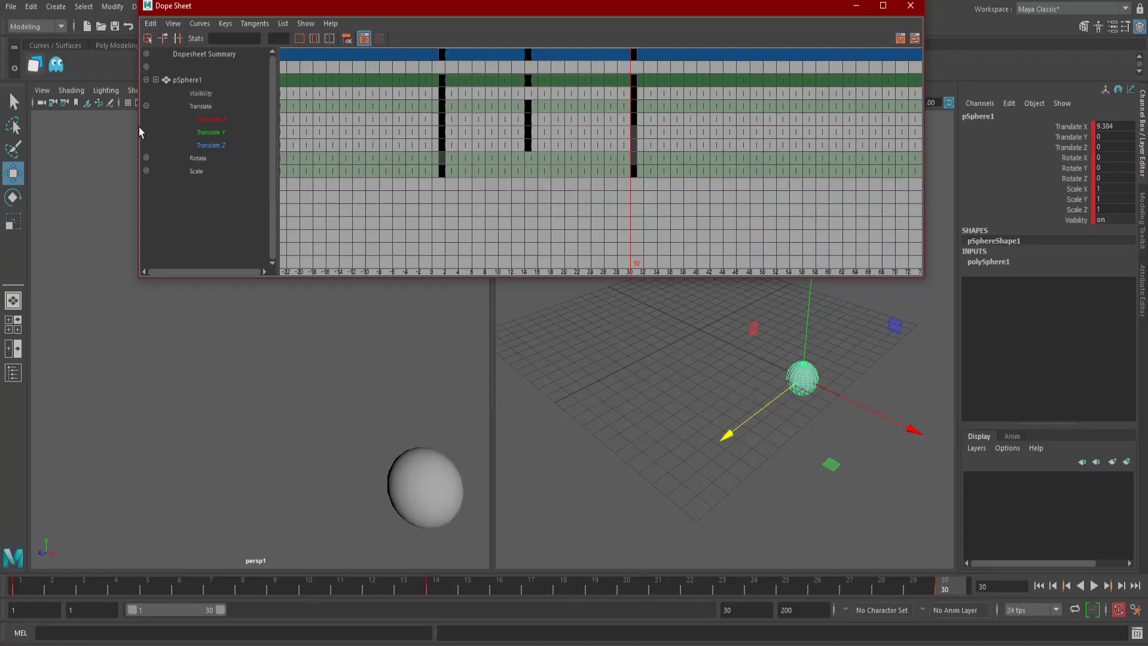
Collapse pSphere1, select both spheres, and return the current time to frame 1
click(146, 82)
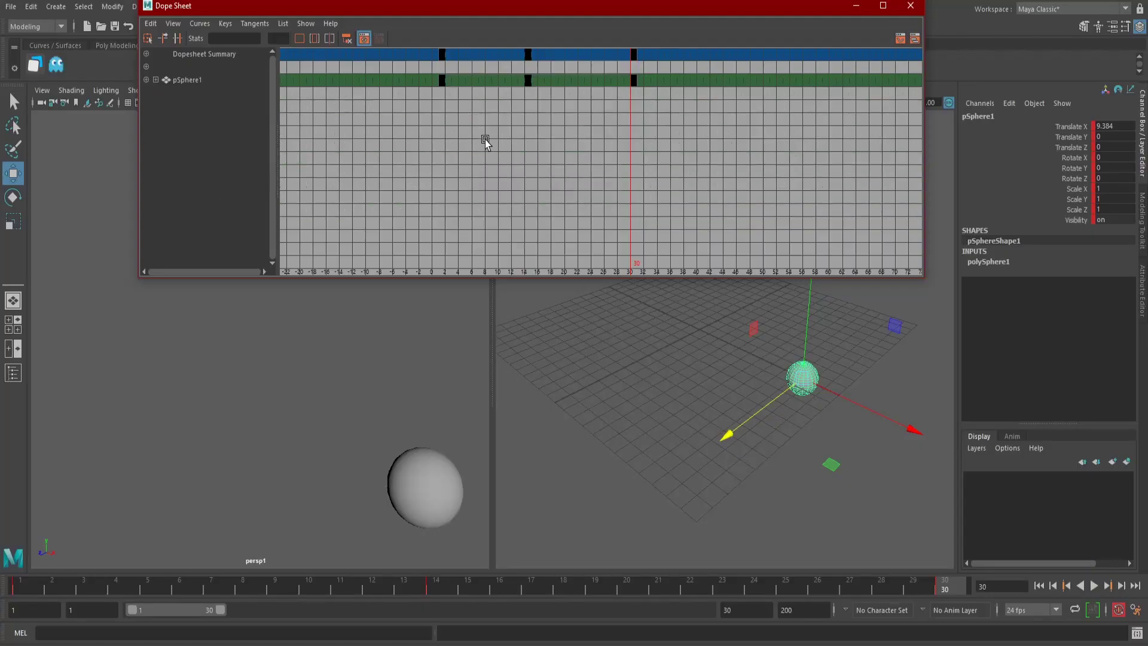
key(w)
click(510, 164)
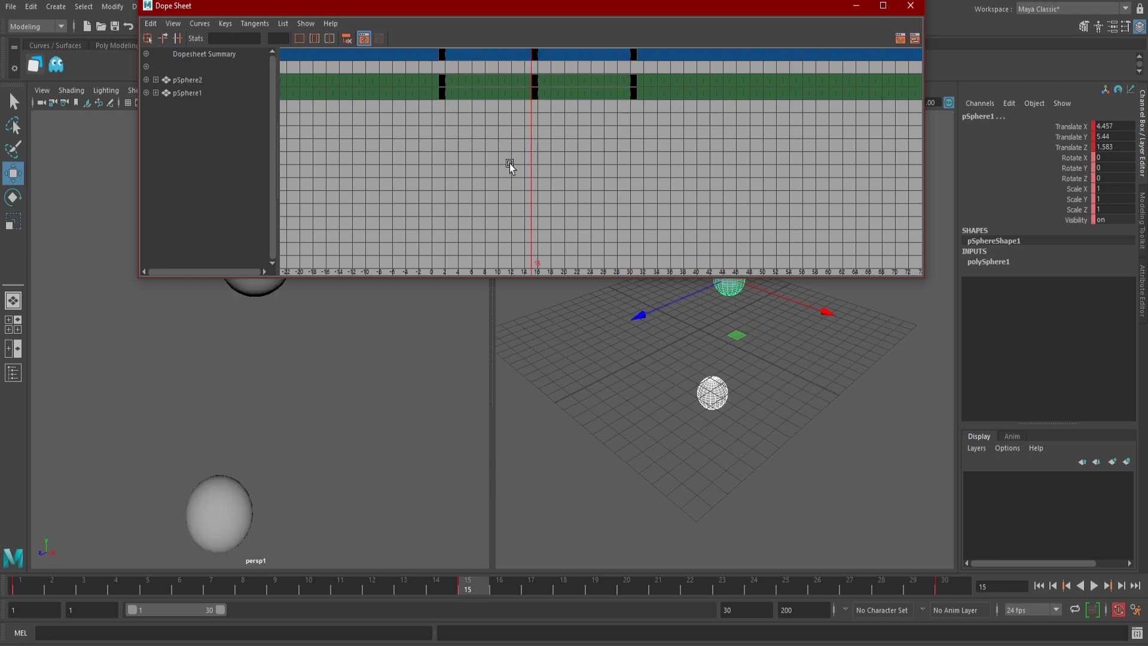
click(30, 582)
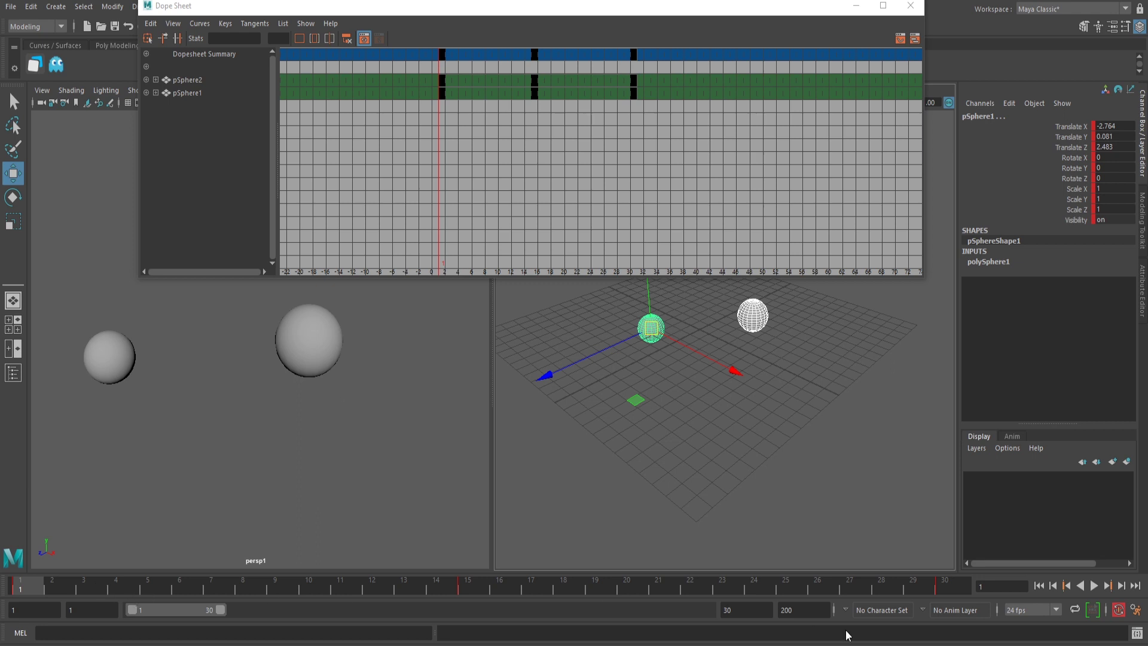
Move the frame-15 summary key to about 12 and pSphere2's middle key to about 16
click(534, 55)
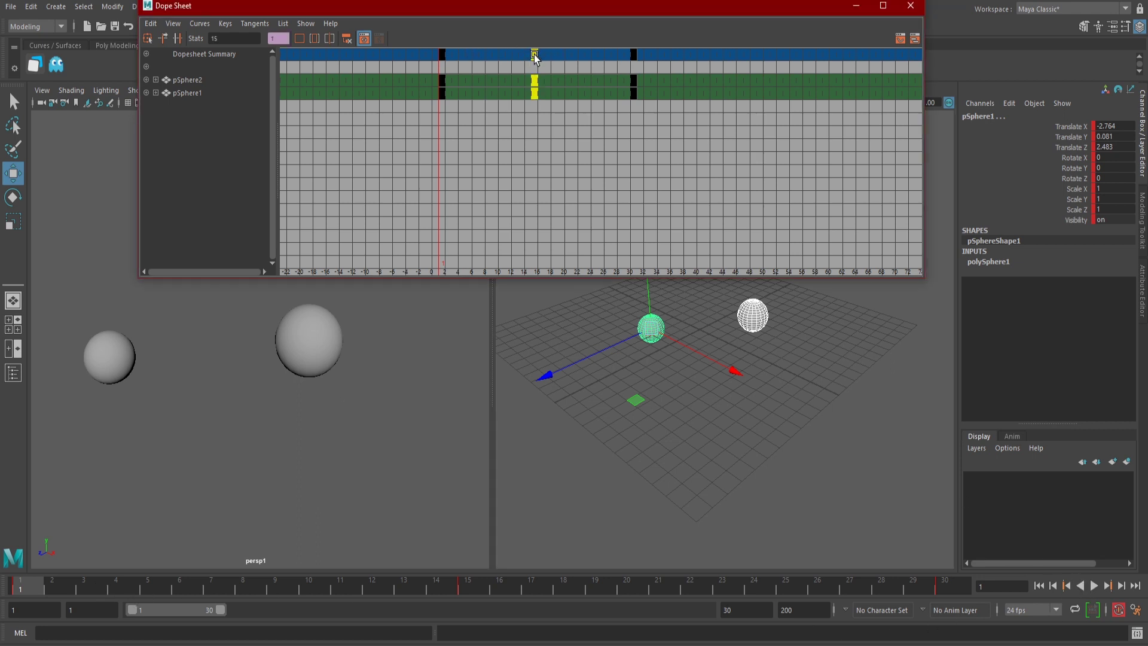
mouse_move(532, 54)
mouse_down()
mouse_move(512, 54)
mouse_move(532, 55)
mouse_move(495, 81)
mouse_up()
click(537, 82)
drag(495, 80, 530, 79)
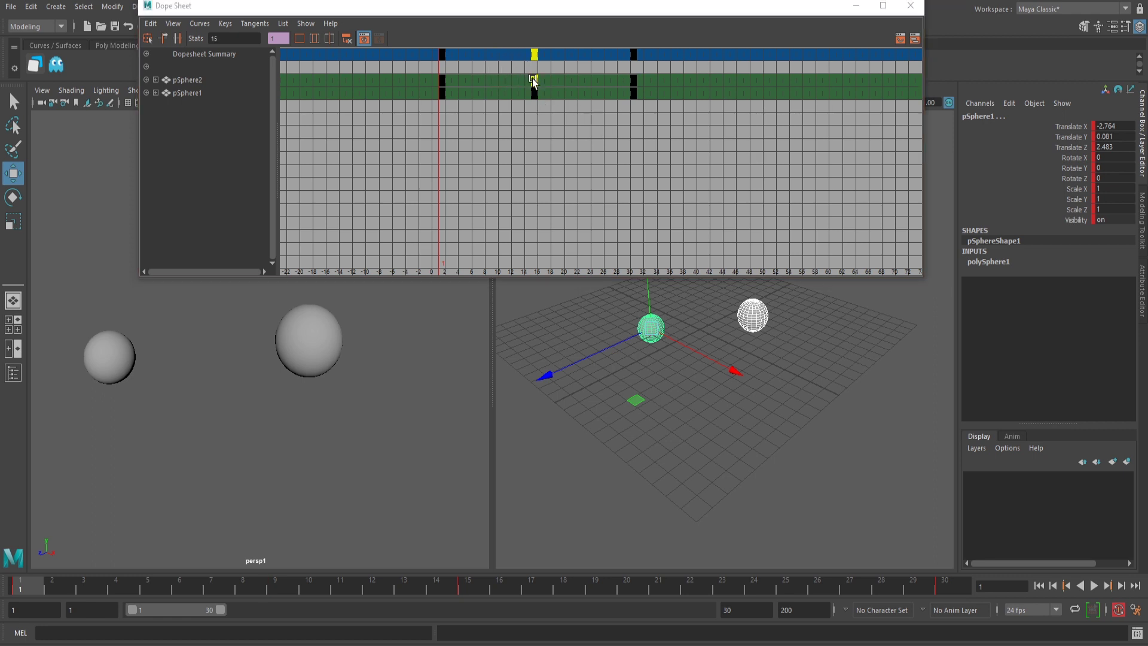
Scale the first and middle keys of both spheres outward, then deselect all keys
drag(425, 52, 553, 104)
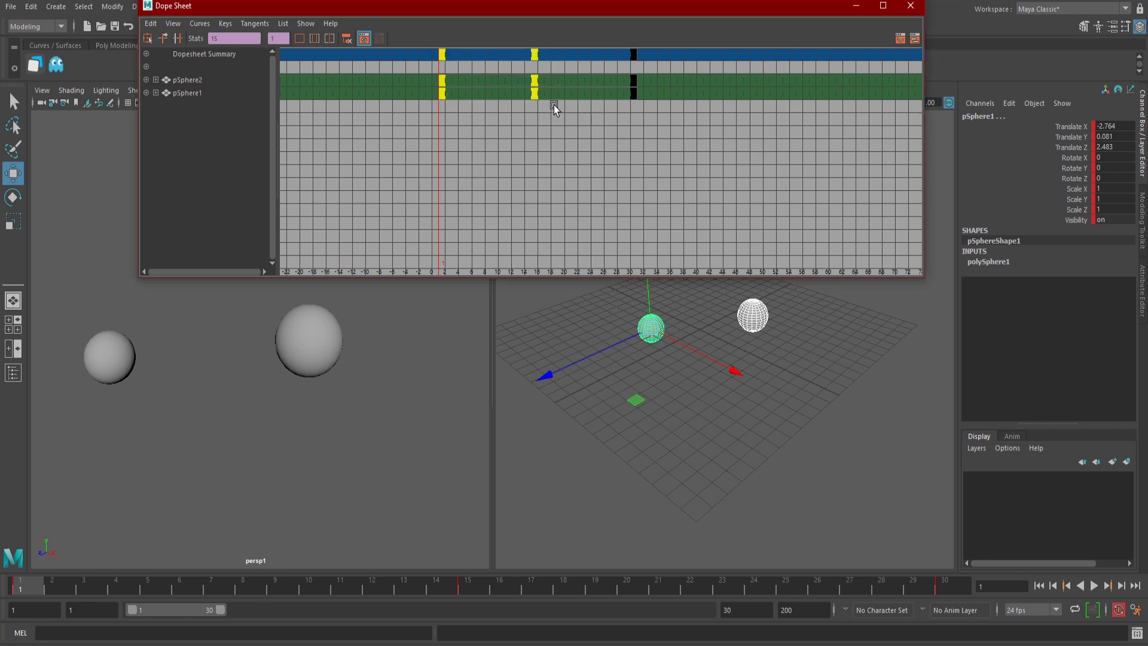
key(r)
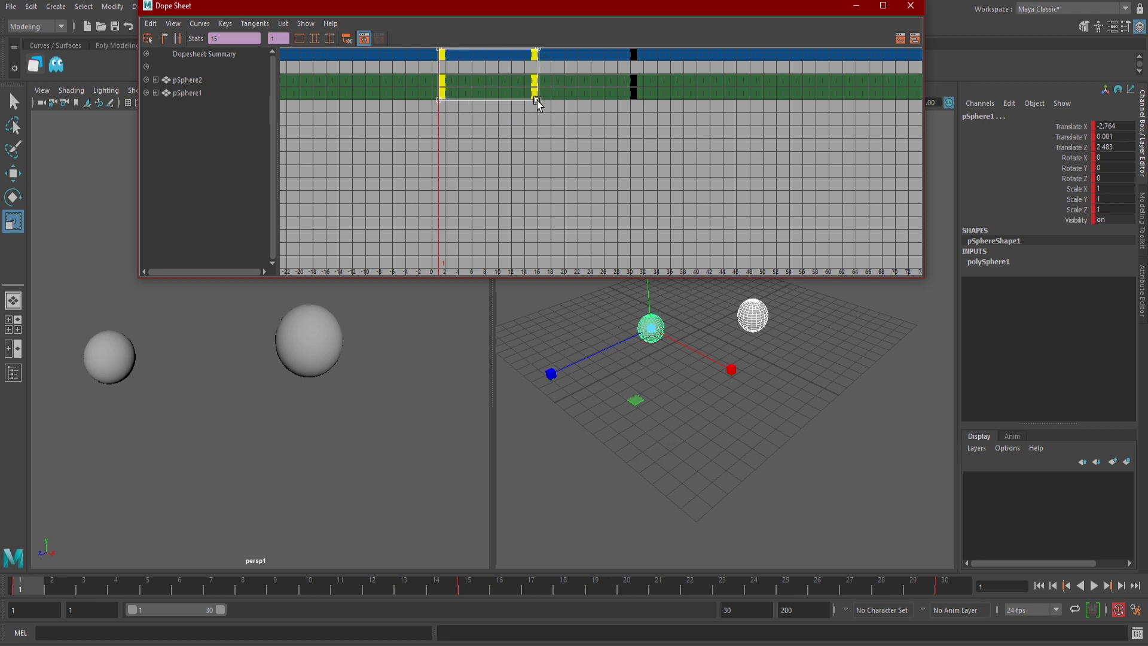
mouse_move(536, 104)
mouse_down()
mouse_move(590, 107)
mouse_move(544, 115)
mouse_up()
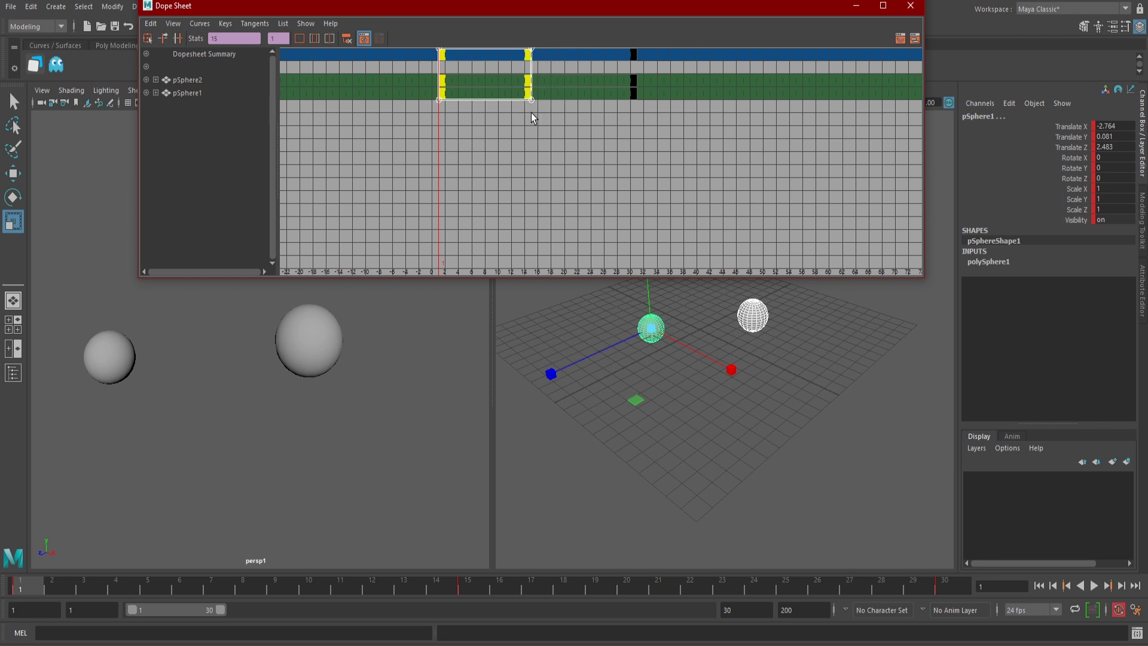
click(563, 119)
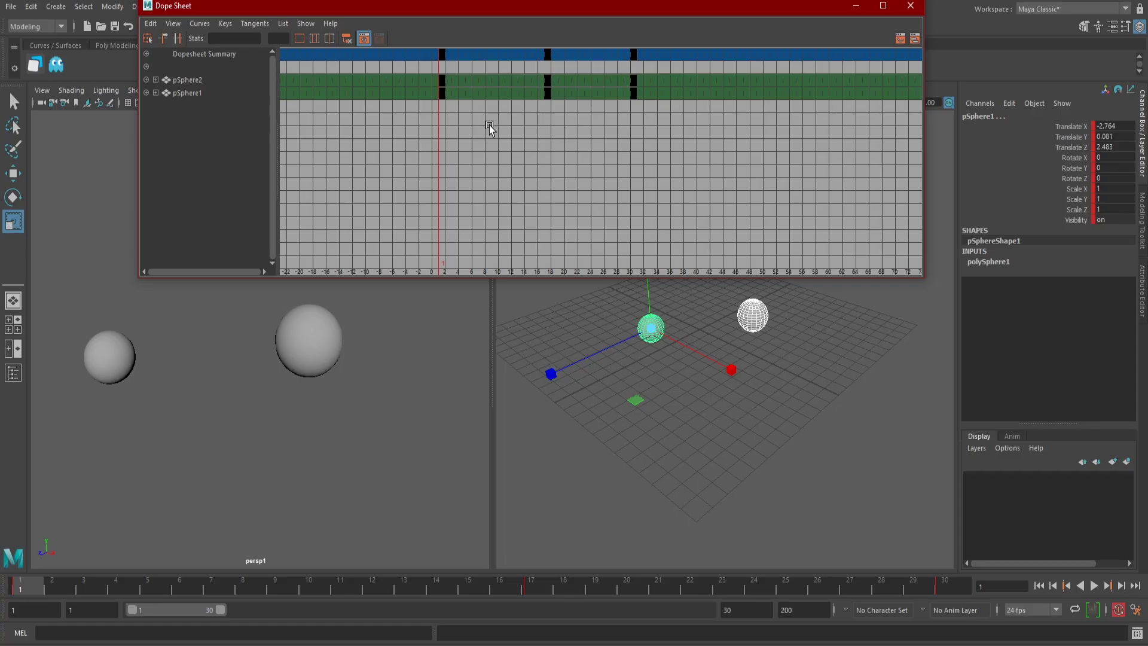
Move pSphere1's first key toward frame 18, then clear the key selection, keeping pSphere1 listed
click(148, 39)
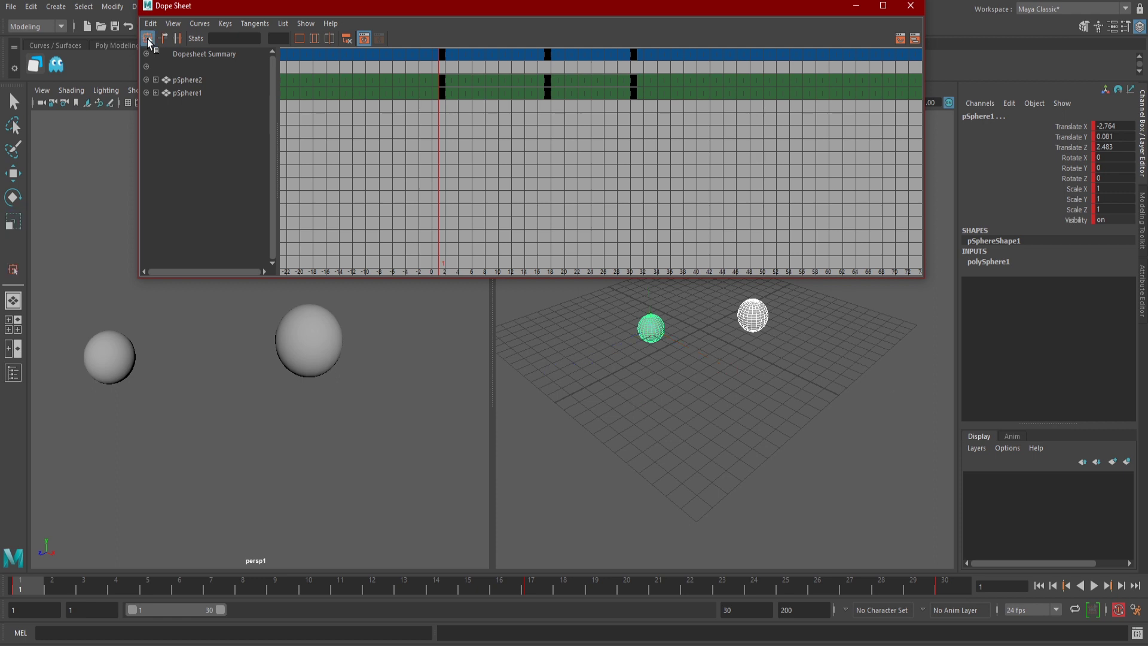
click(443, 94)
drag(443, 94, 547, 94)
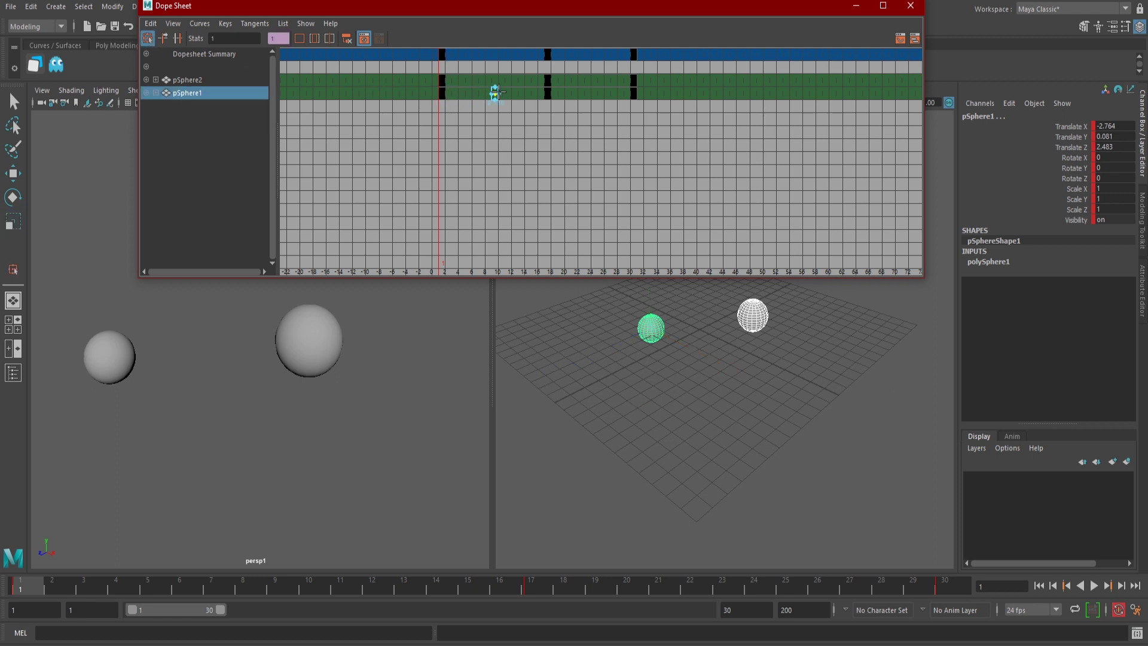
drag(428, 72, 565, 116)
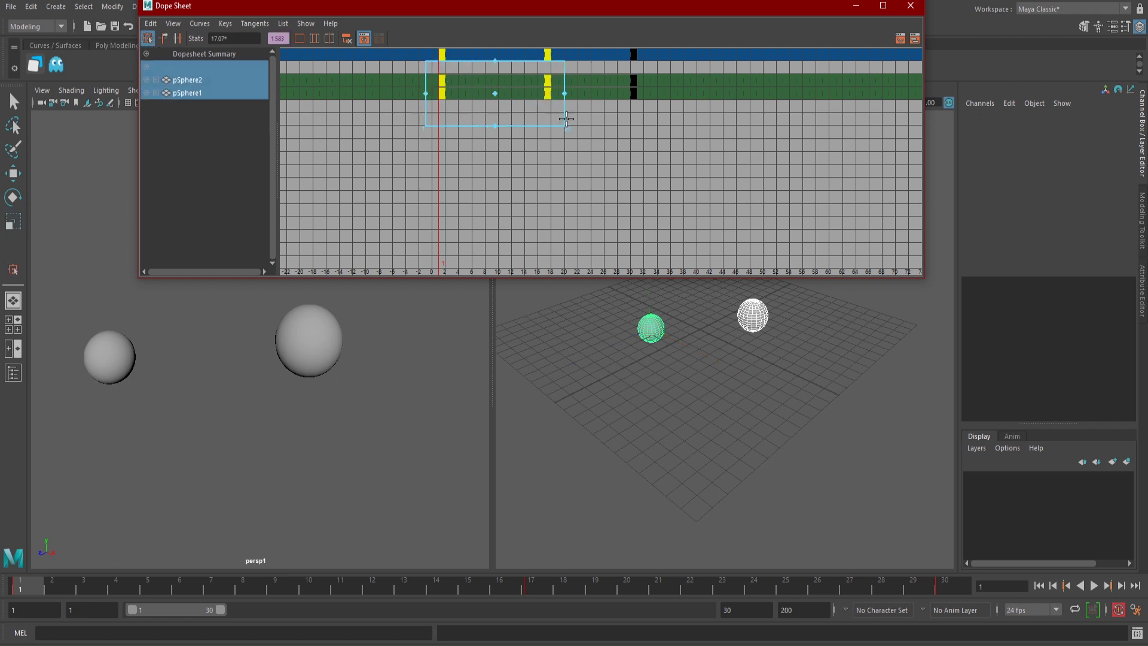
click(197, 73)
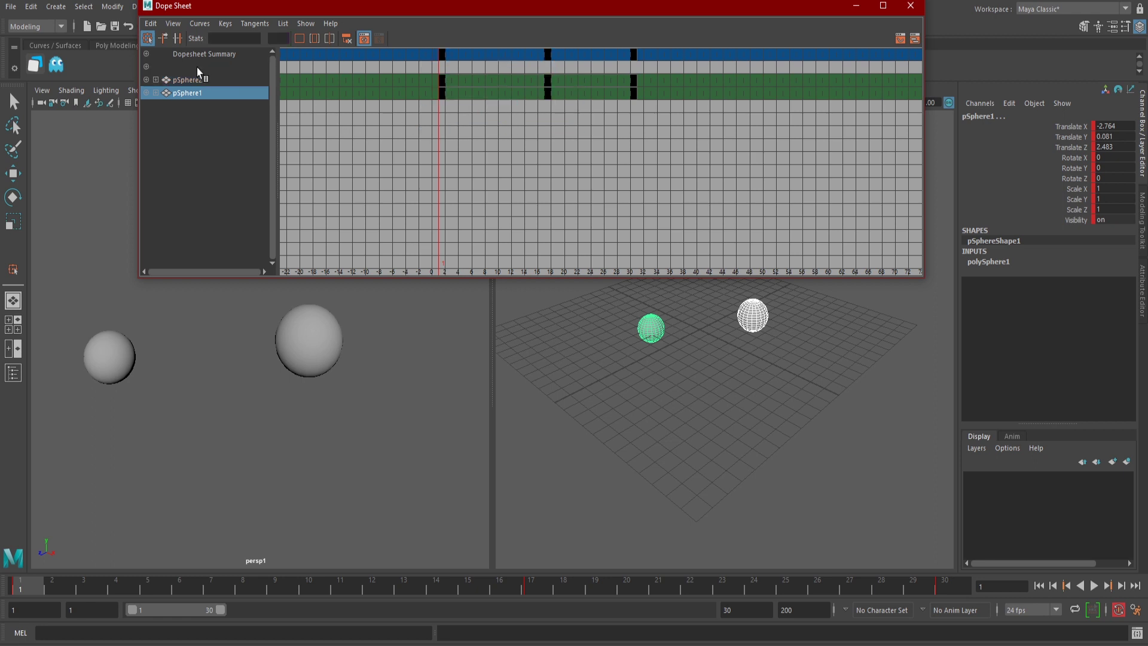
Shift the frame-1 keys toward frame 8 with the Move and Scale Key tools
click(162, 37)
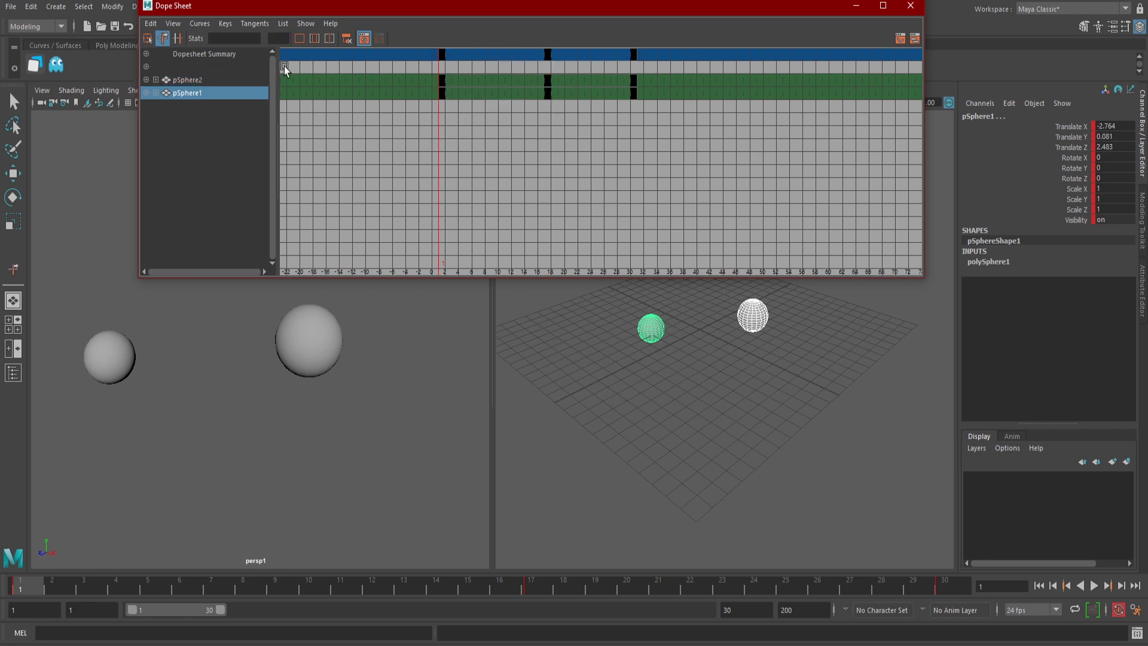
click(446, 84)
click(178, 38)
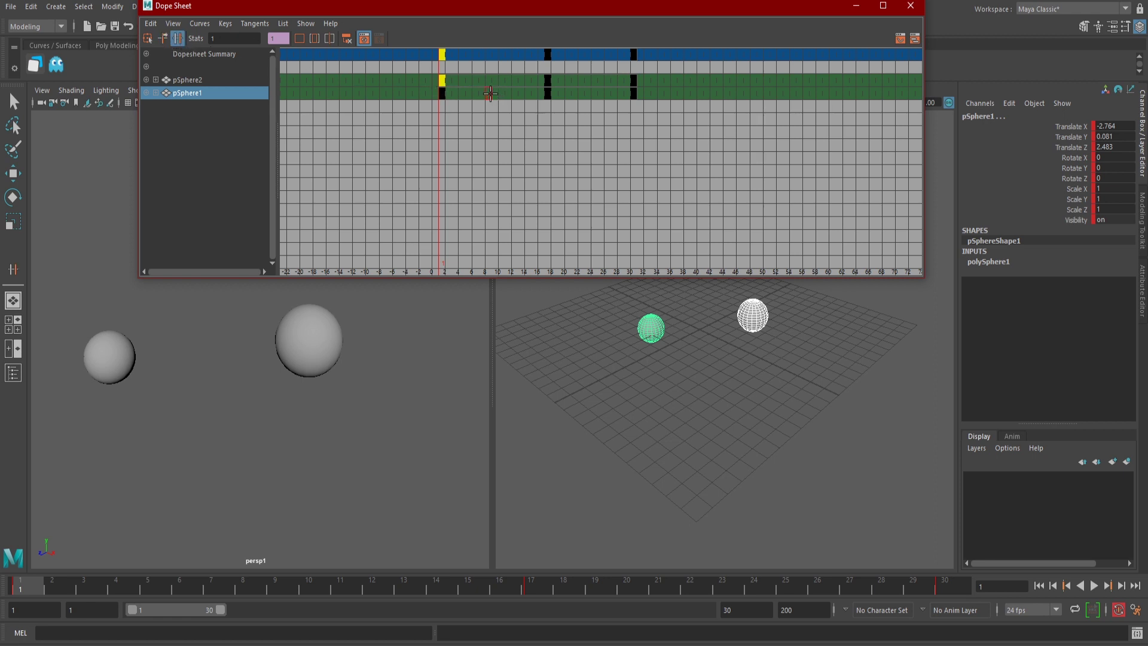
middle_drag(492, 96, 507, 110)
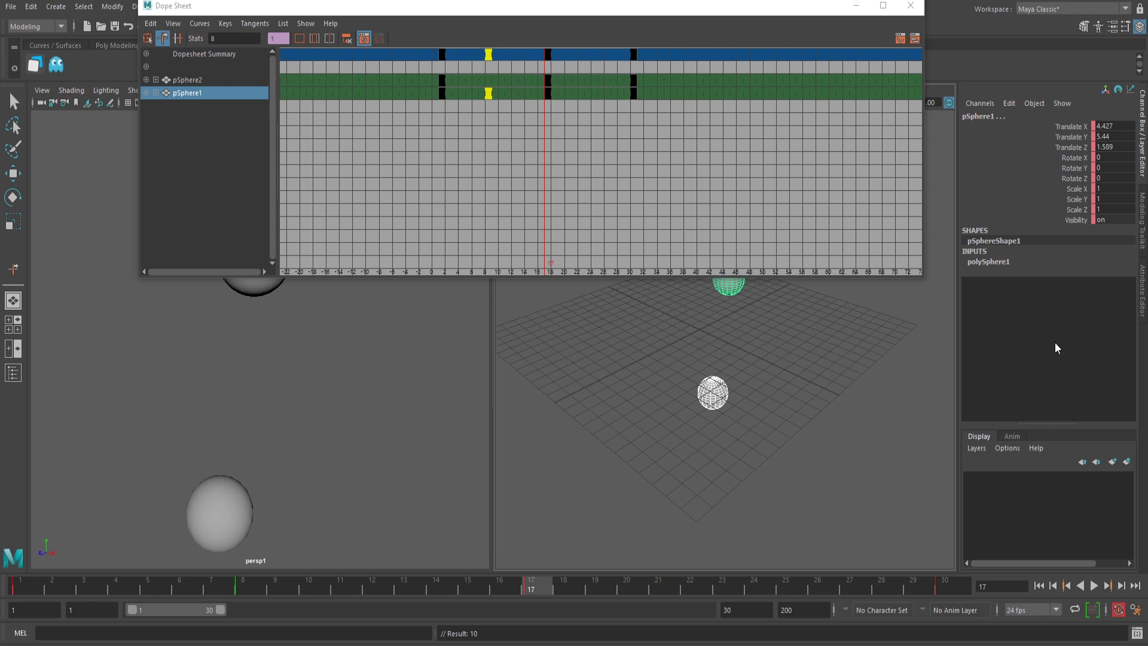
Try moving the frame-18 key to frames 20 and 27 and nudging it, undoing each change
click(548, 54)
mouse_move(546, 52)
mouse_down()
mouse_move(560, 56)
mouse_move(557, 69)
mouse_up()
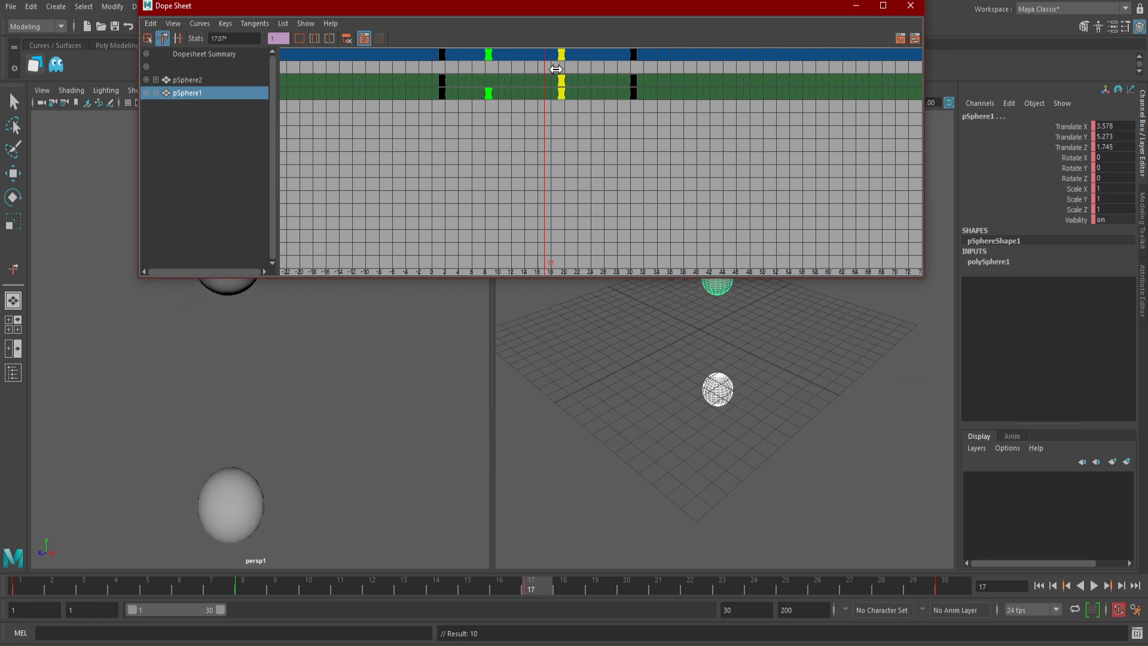
drag(557, 69, 611, 80)
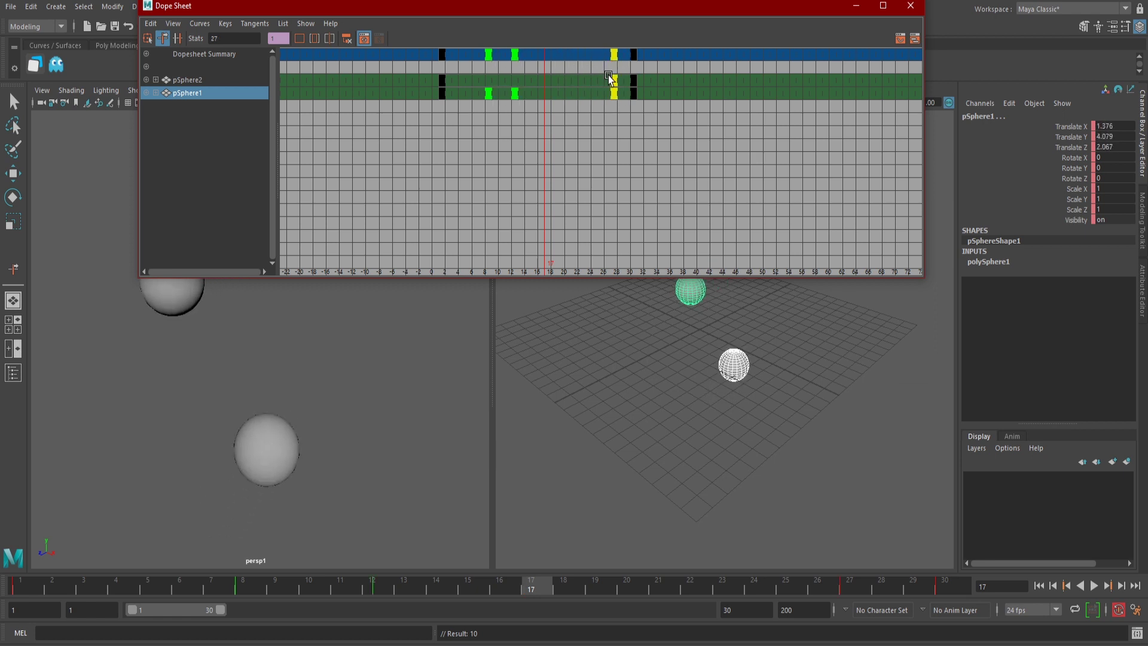
key(ctrl+z)
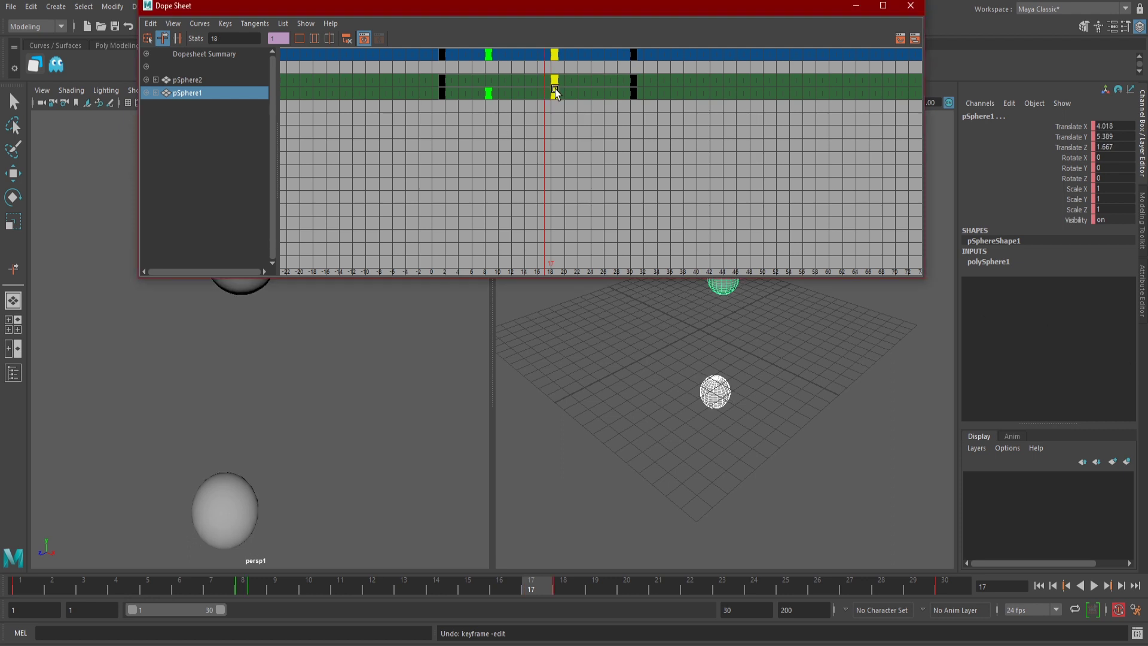
middle_drag(556, 138, 563, 139)
key(ctrl+z)
Set a key at frame 8, add an inbetween after it, undo that, and clear the selection
click(250, 586)
right_click(249, 585)
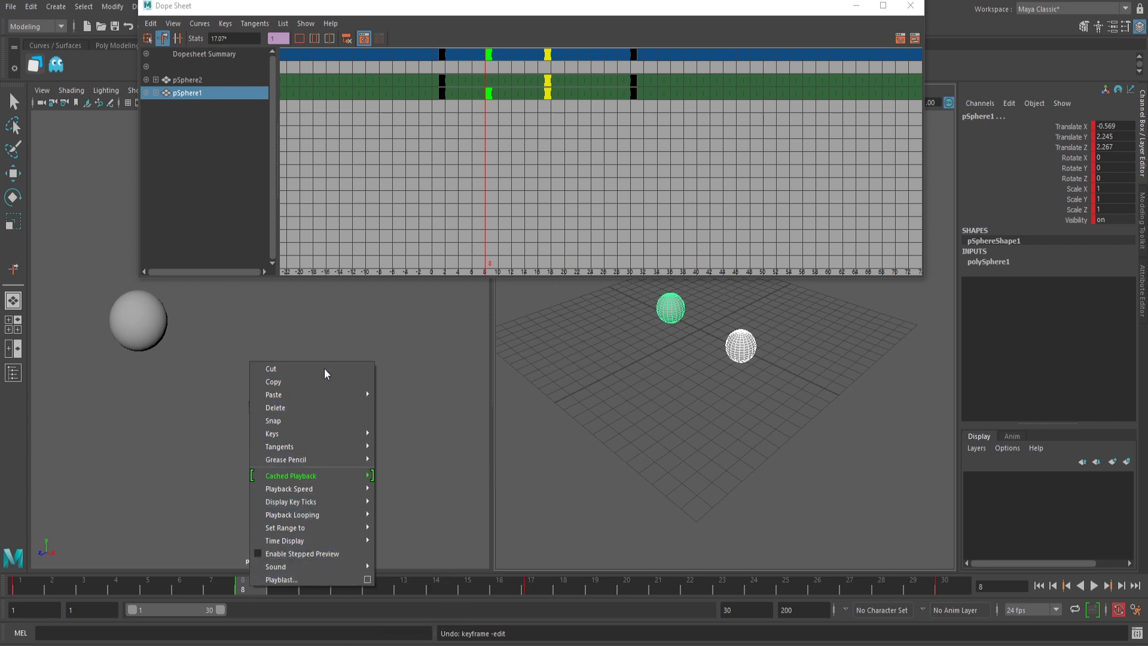
click(413, 445)
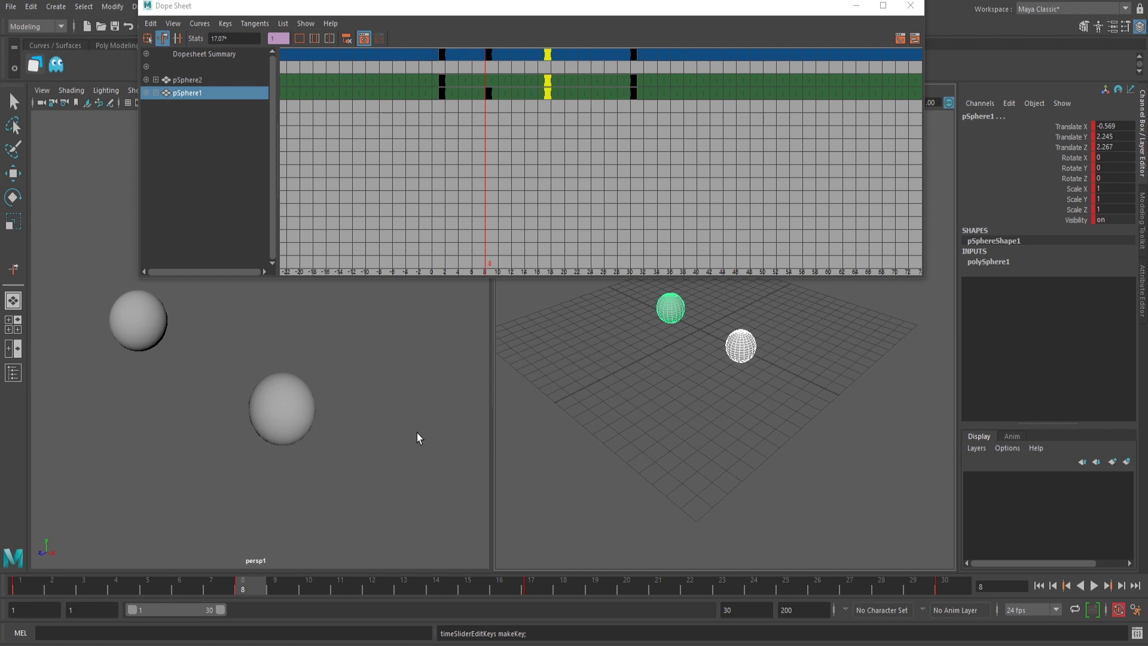
right_click(494, 93)
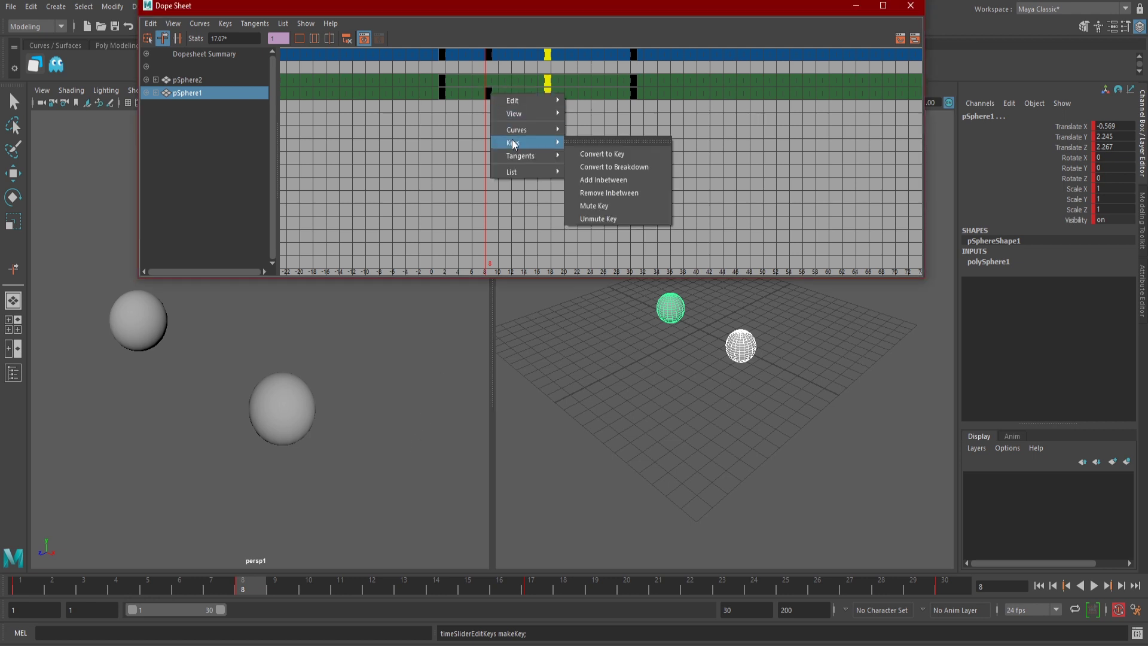
click(600, 177)
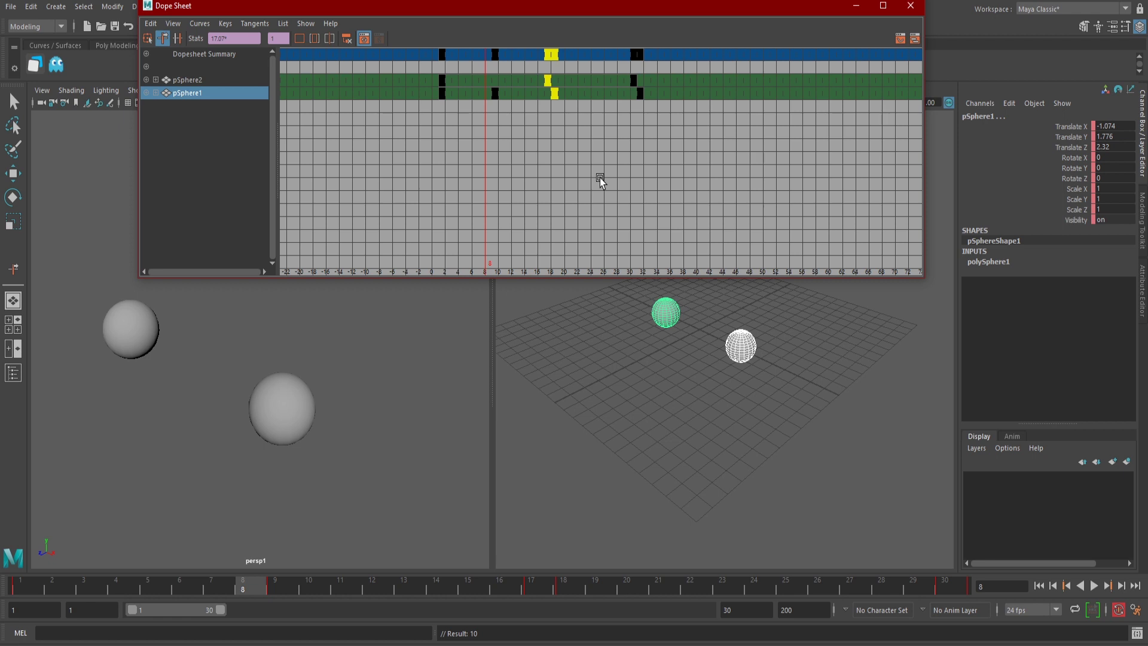
key(ctrl+z)
click(512, 94)
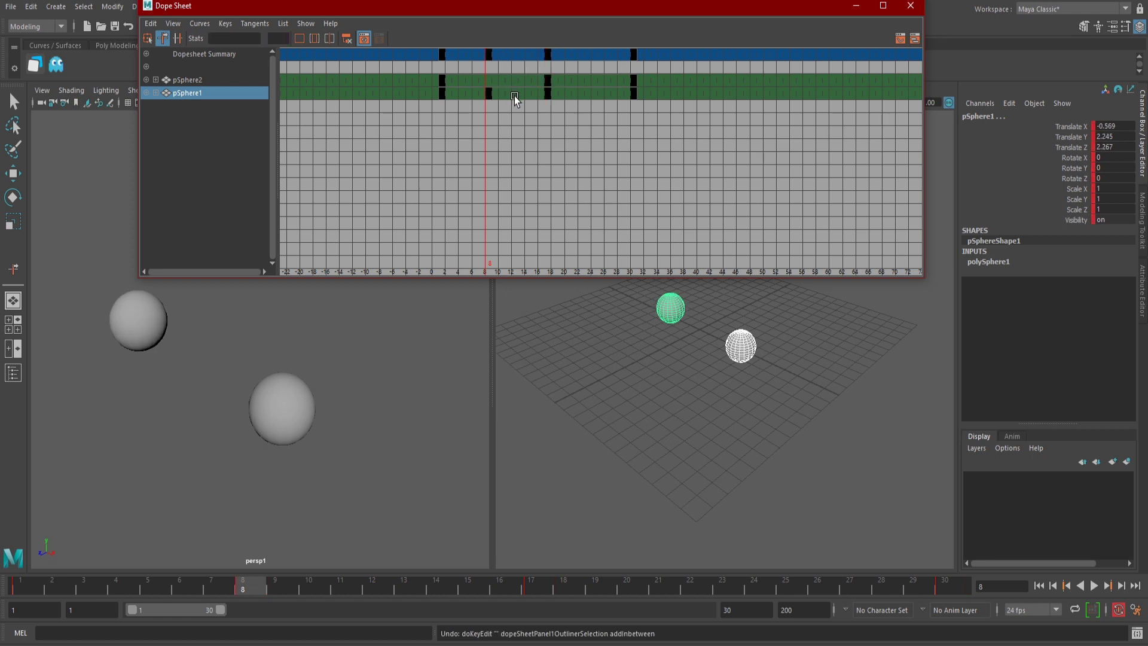
Delete the key at frame 8 from the timeline after briefly checking frame 12
click(370, 586)
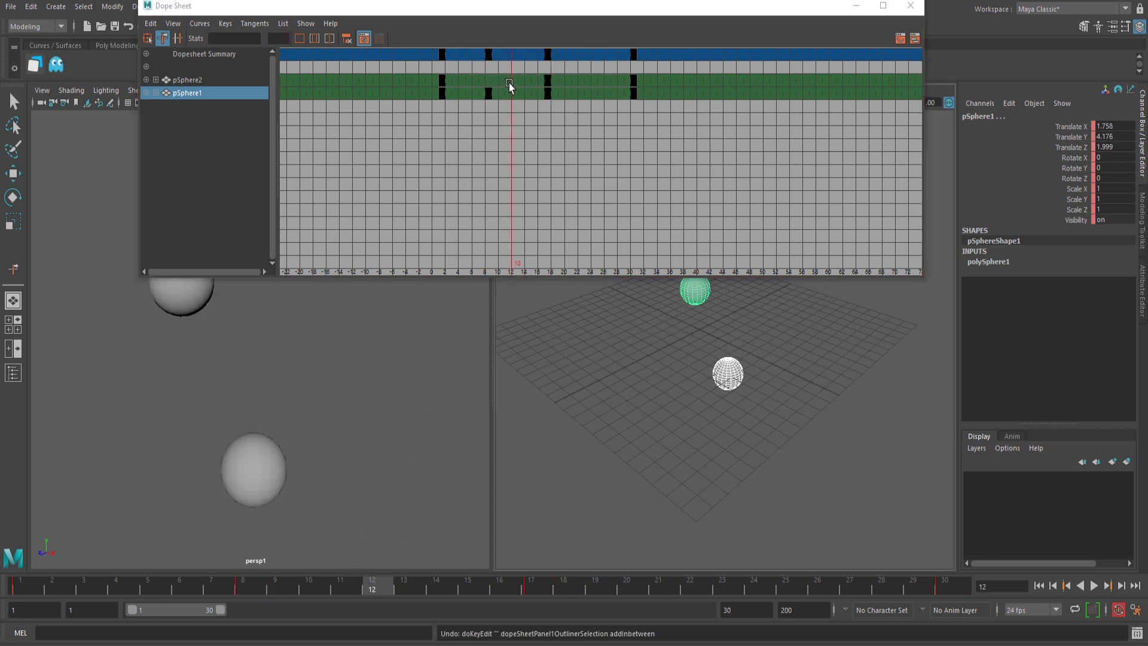
right_click(508, 84)
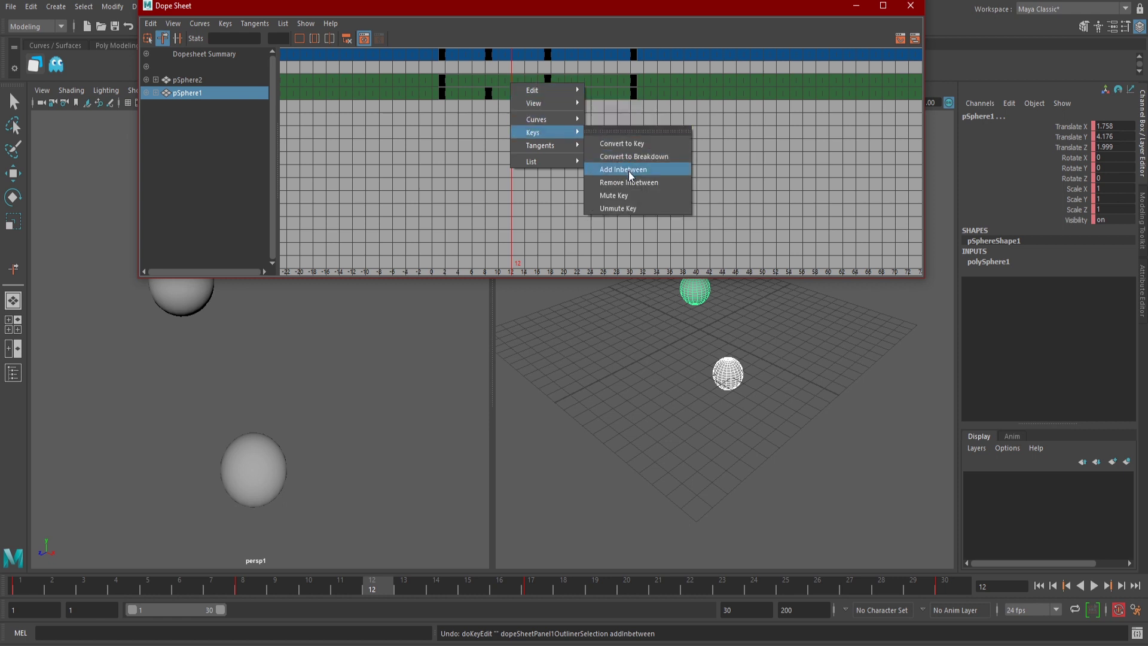
click(629, 171)
click(248, 589)
right_click(248, 589)
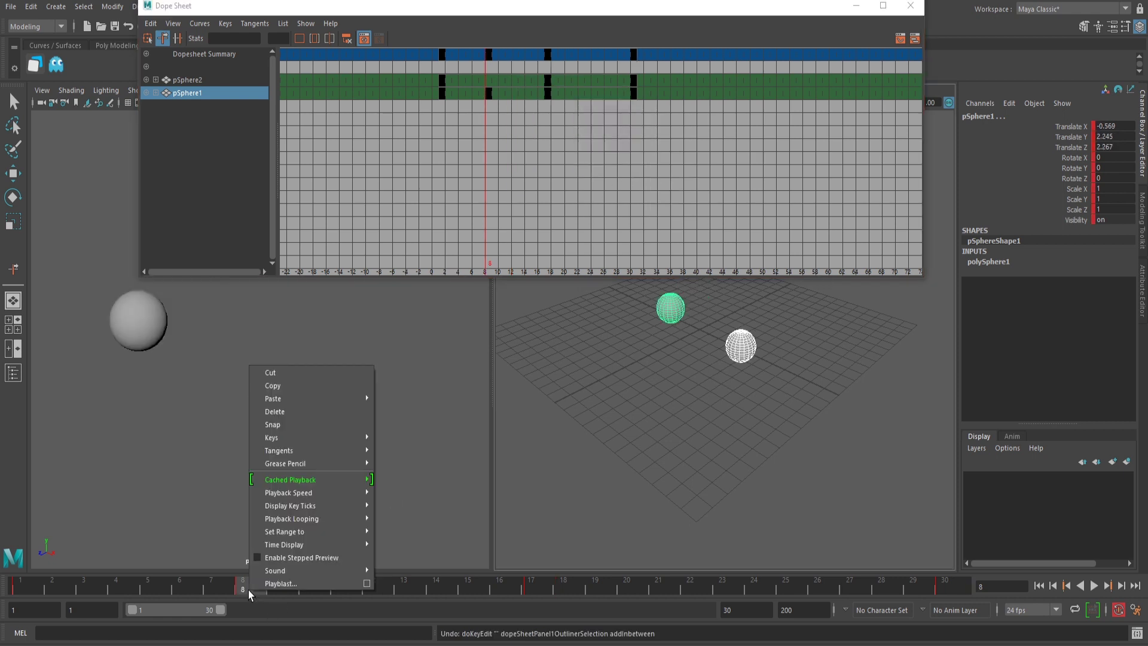
click(275, 410)
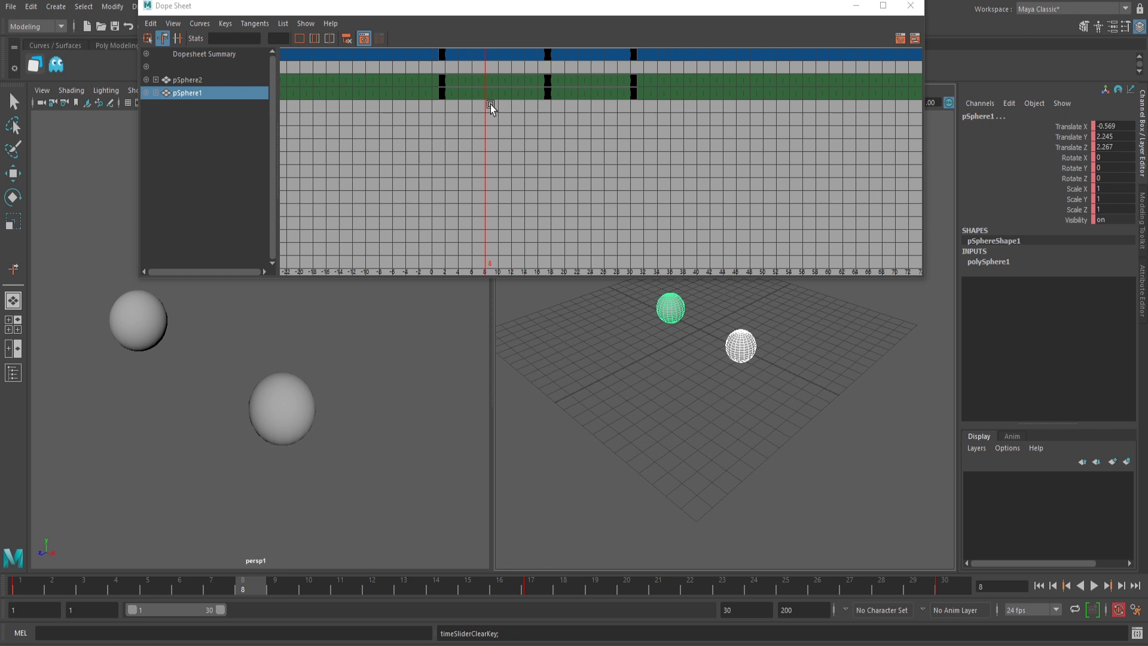
Mute the frame-18 keys, then play the animation from frame 1 and stop it
click(549, 56)
right_click(549, 55)
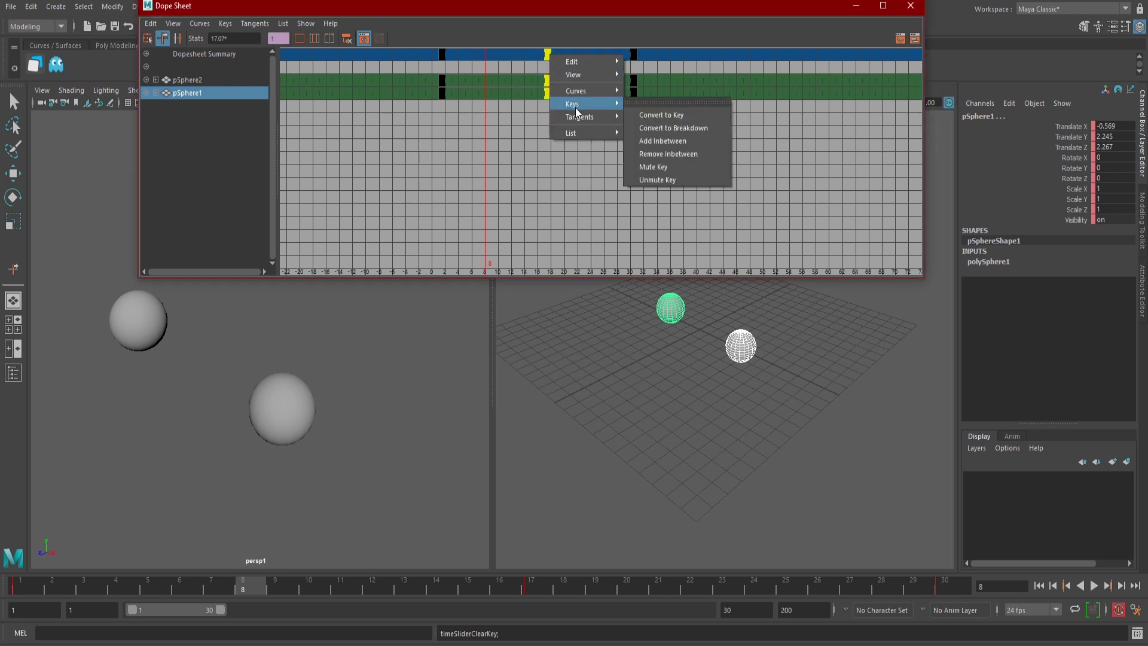
click(661, 167)
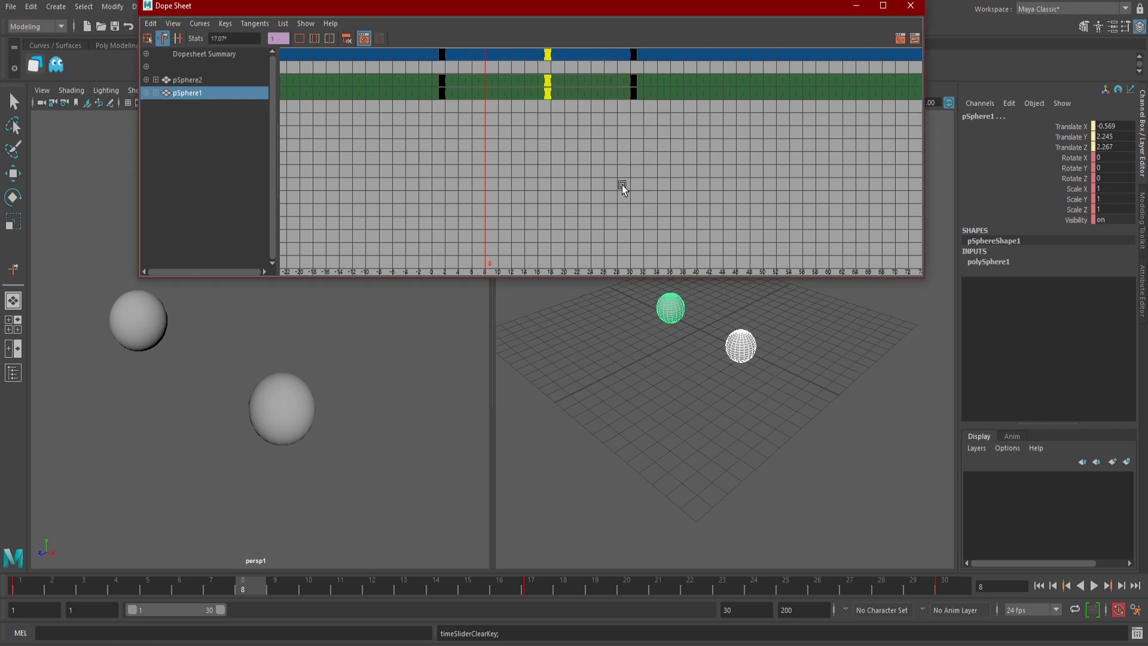
click(30, 589)
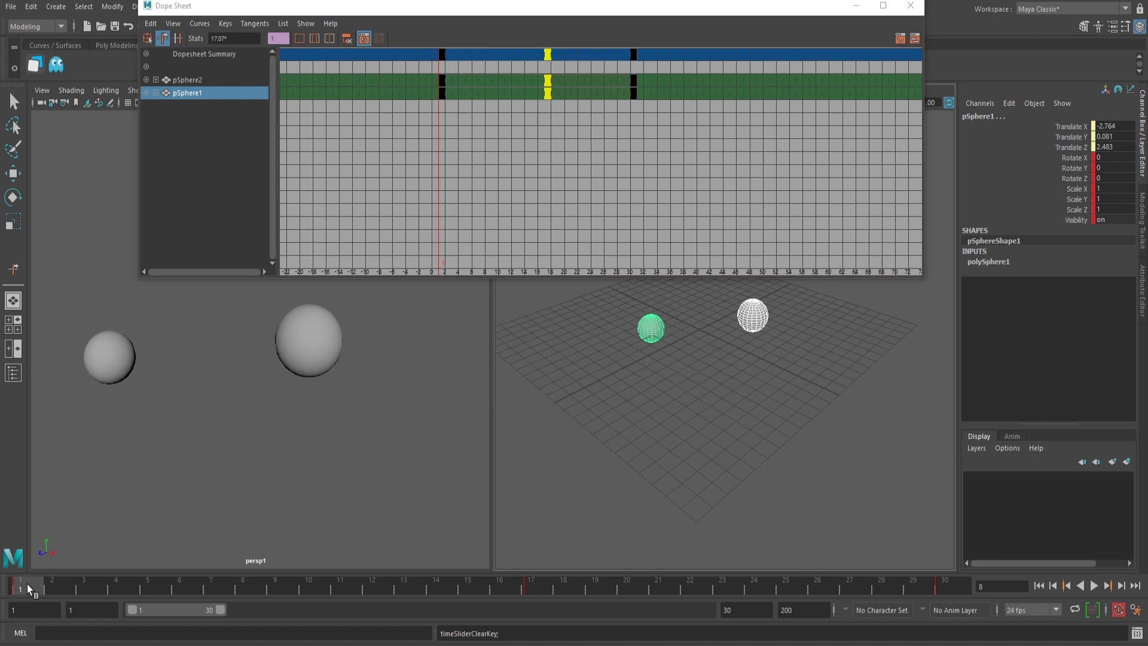
click(1093, 584)
click(620, 195)
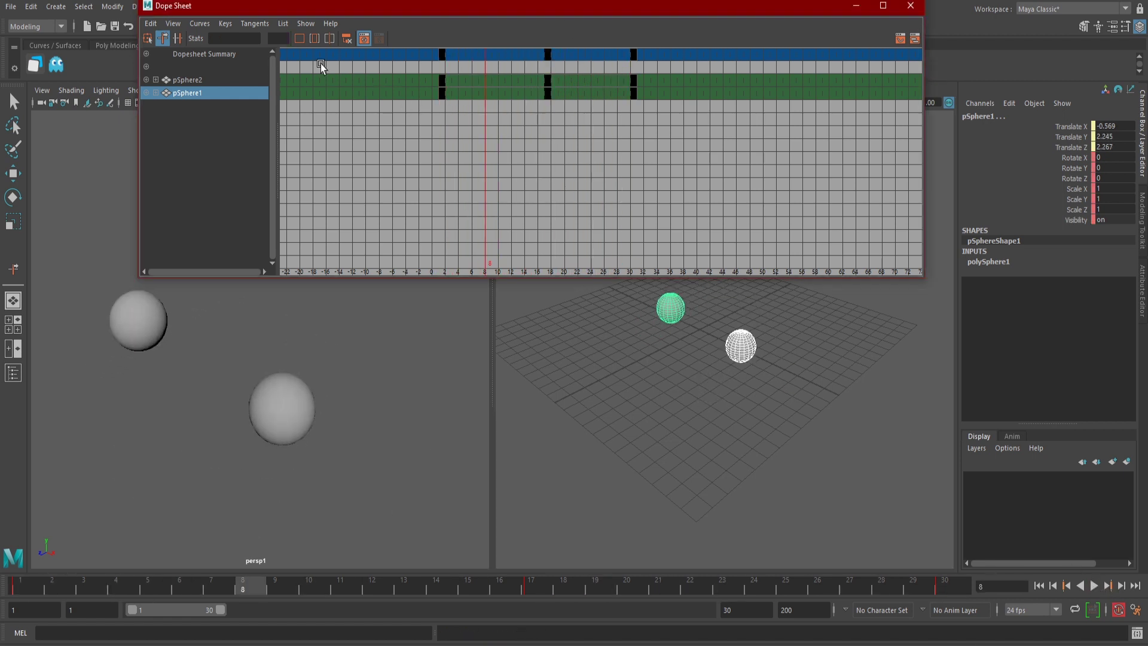
click(300, 41)
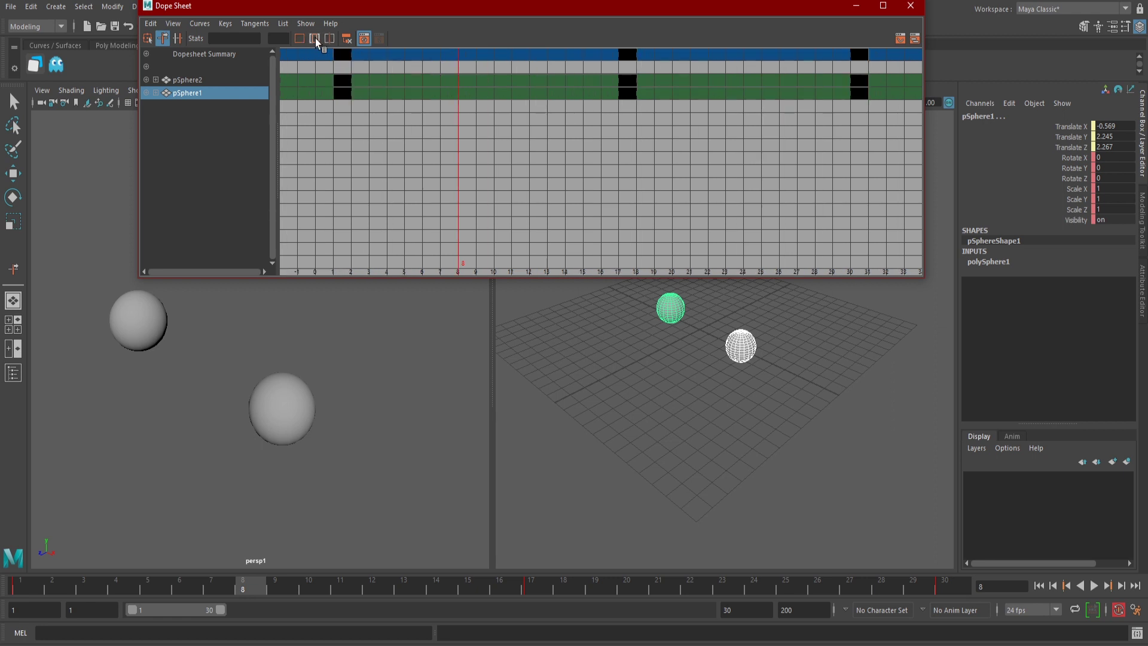
click(315, 39)
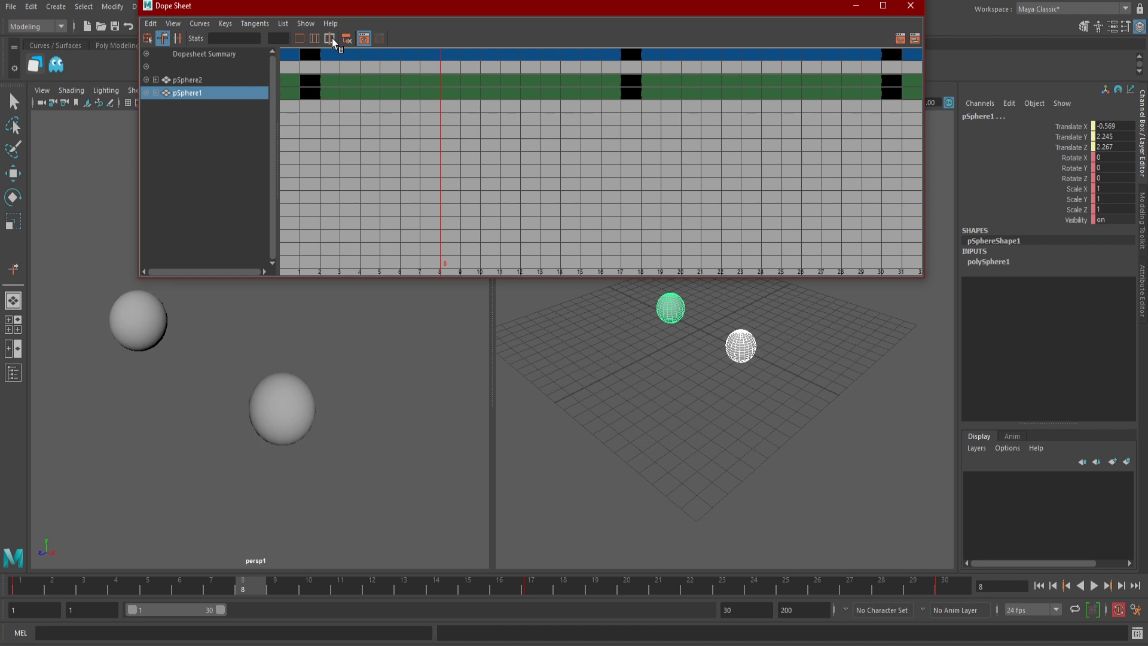
click(332, 38)
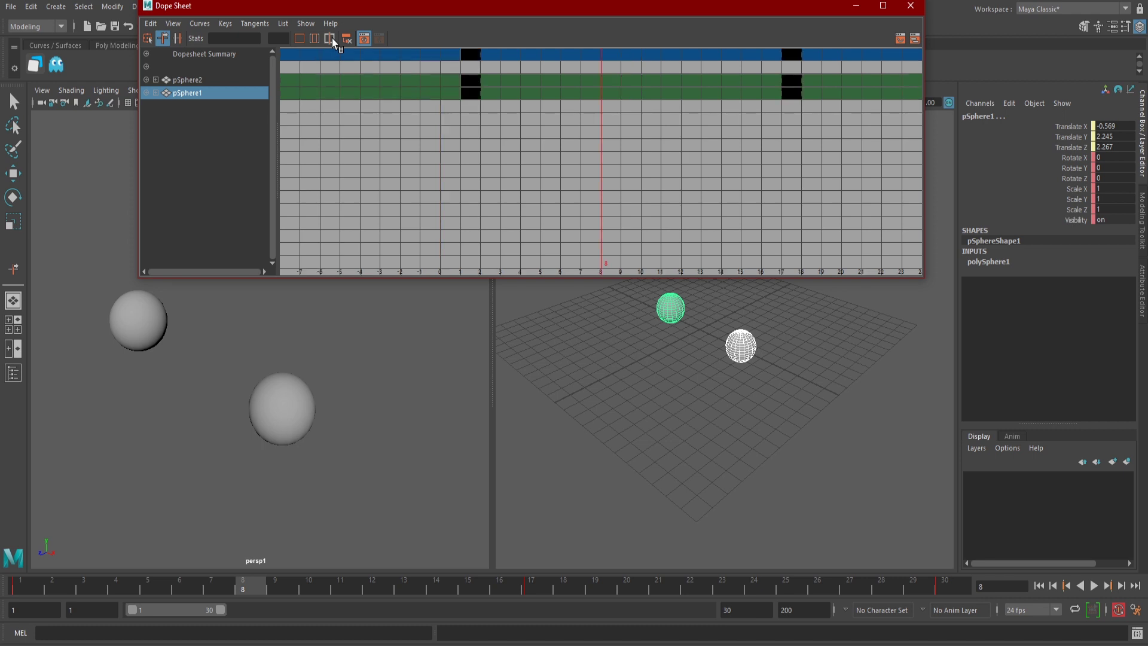
scroll(692, 156, down, 2)
scroll(688, 156, down, 3)
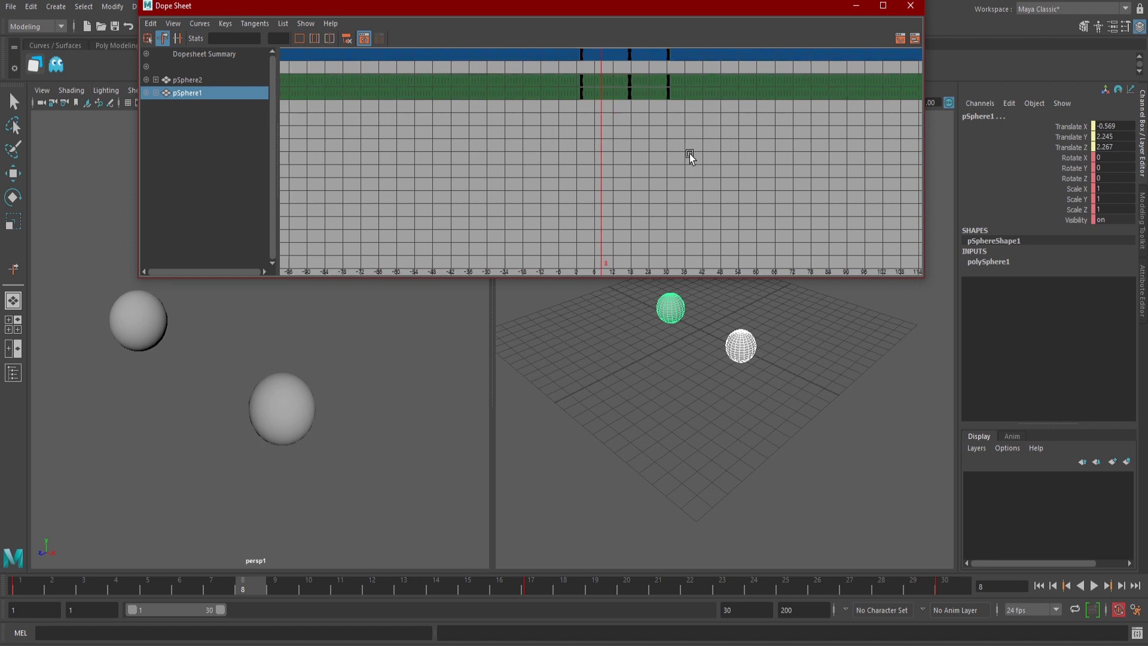
click(901, 39)
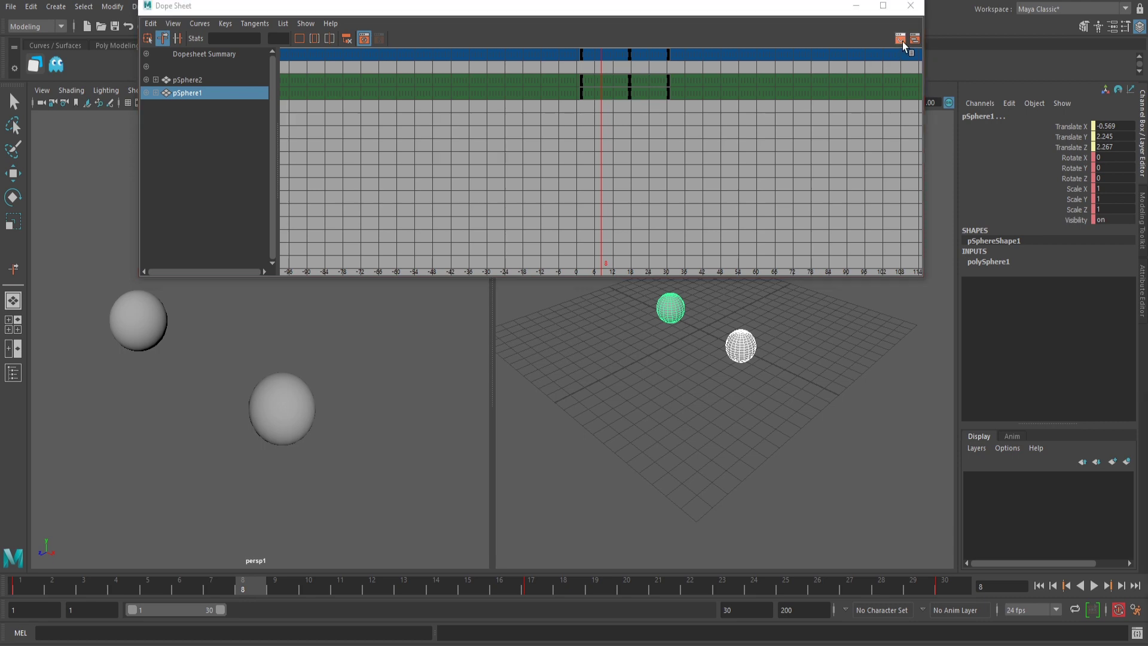
click(901, 40)
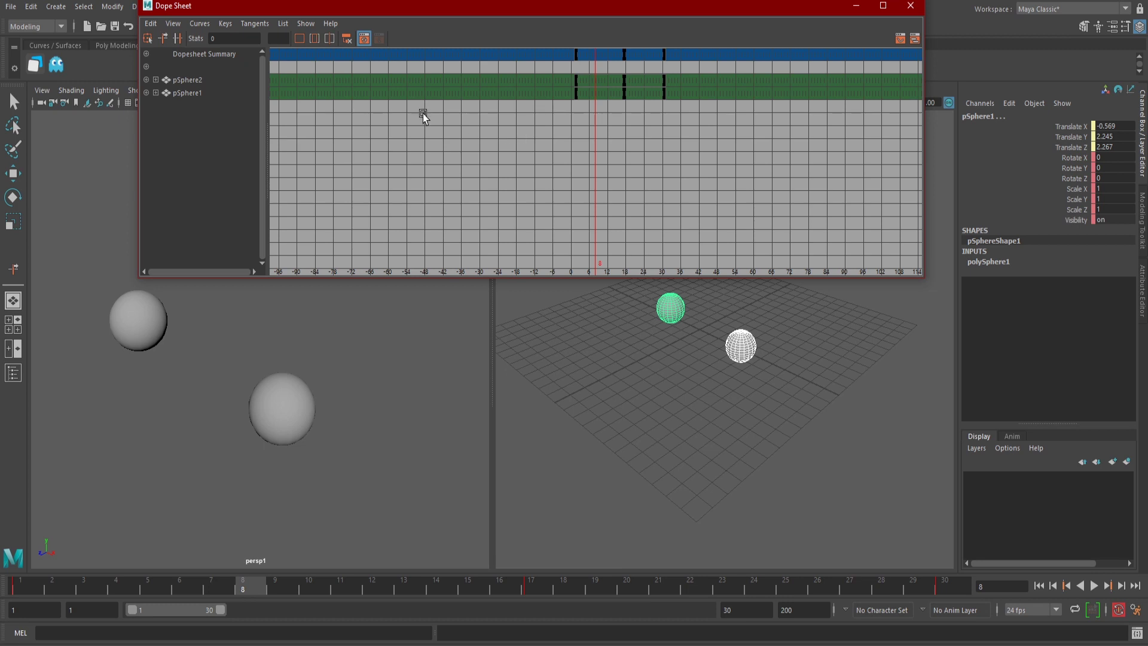
Select all keys of both spheres and snap them to whole frames with Edit > Snap
click(151, 24)
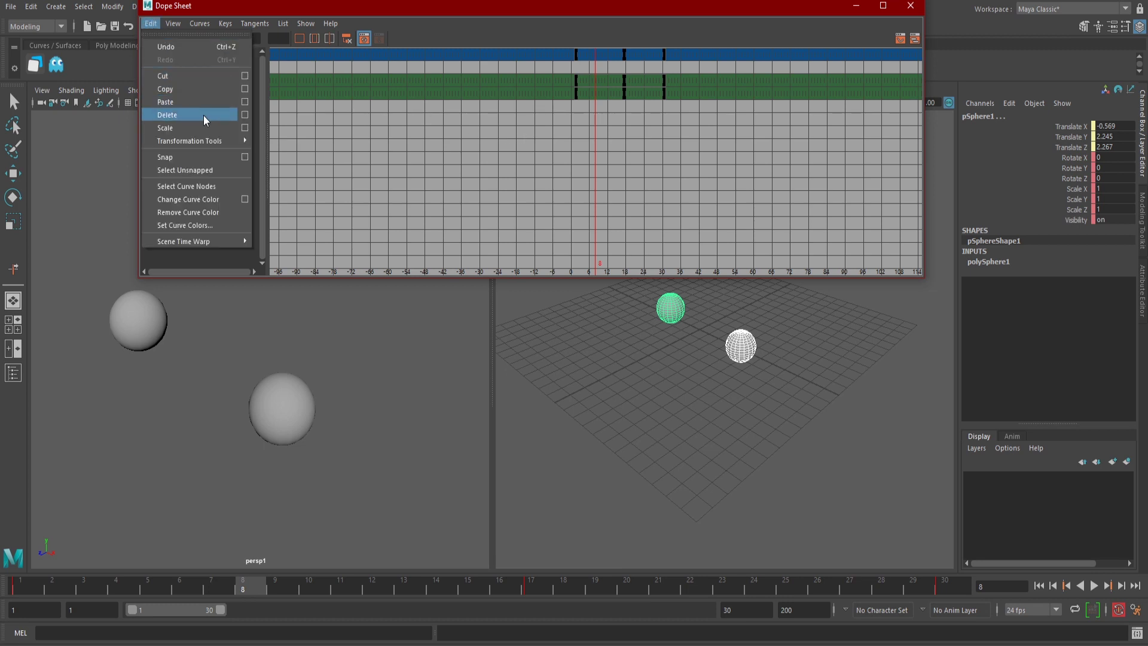
click(206, 163)
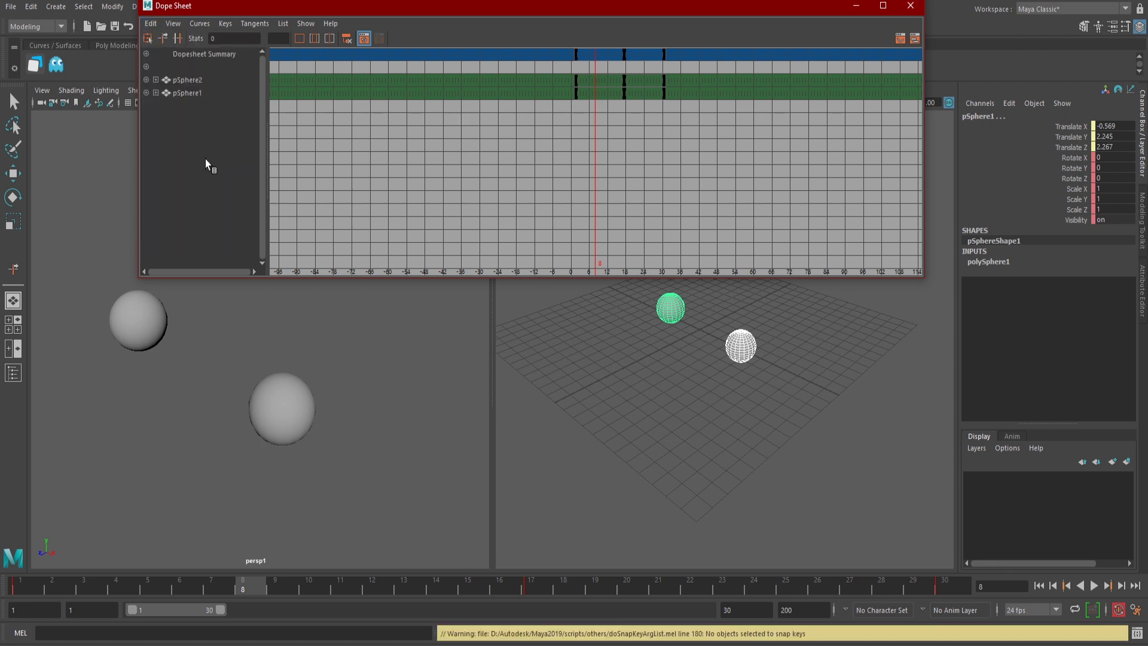
drag(679, 107, 370, 52)
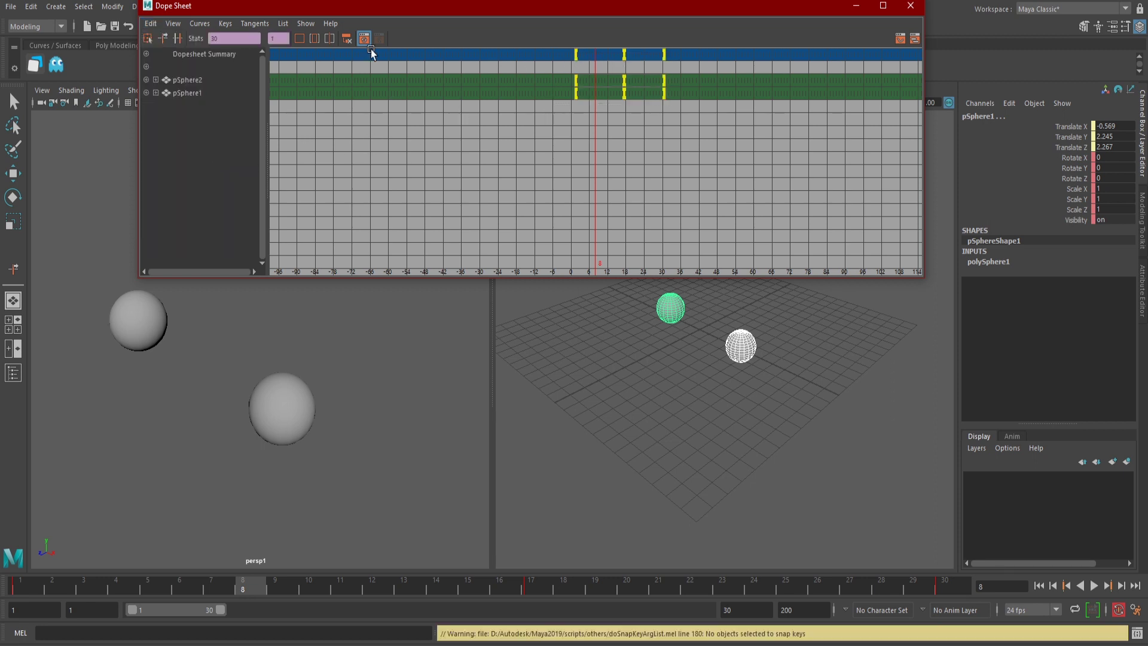
click(151, 22)
click(187, 158)
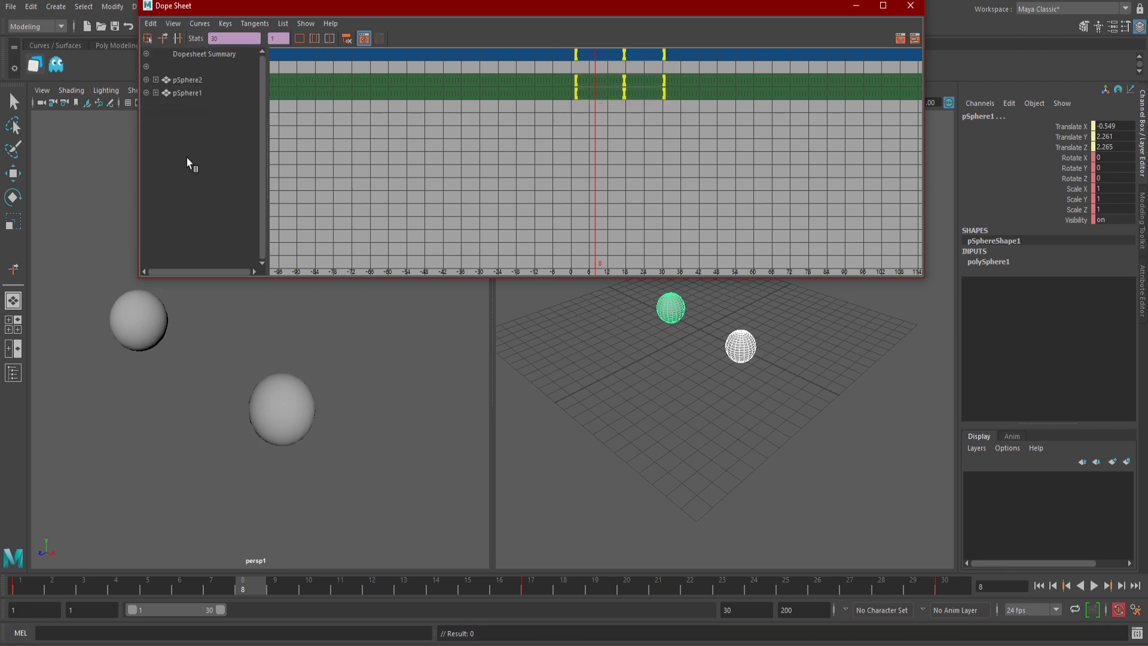
Deselect all keys and pick out any off-frame keys with Edit > Select Unsnapped
click(590, 109)
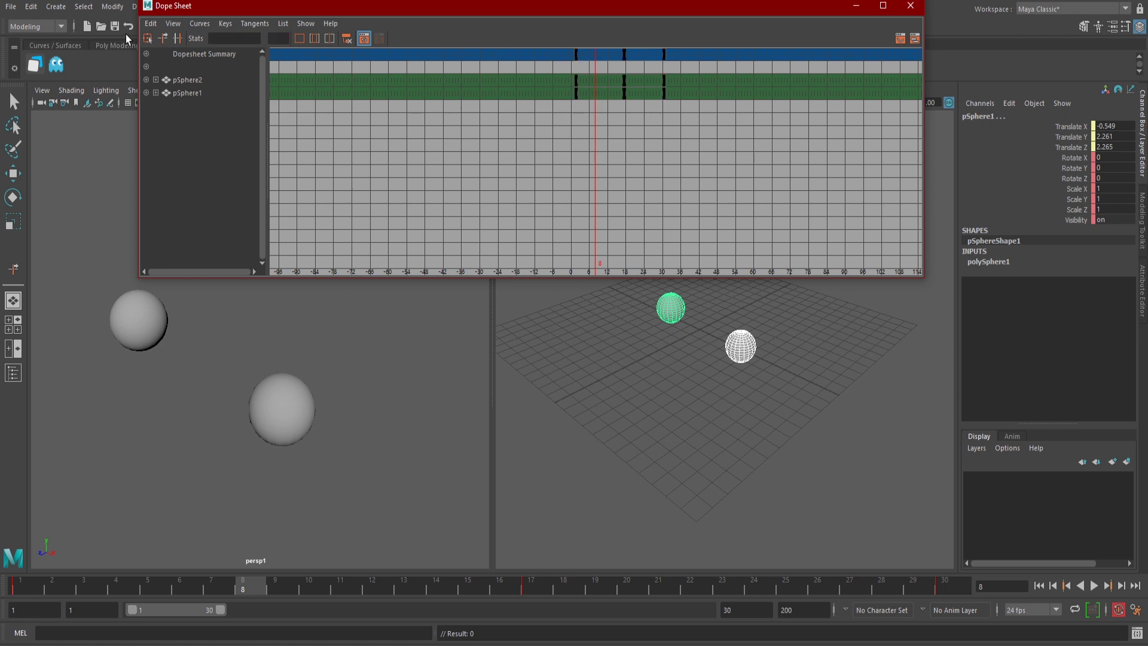
click(151, 23)
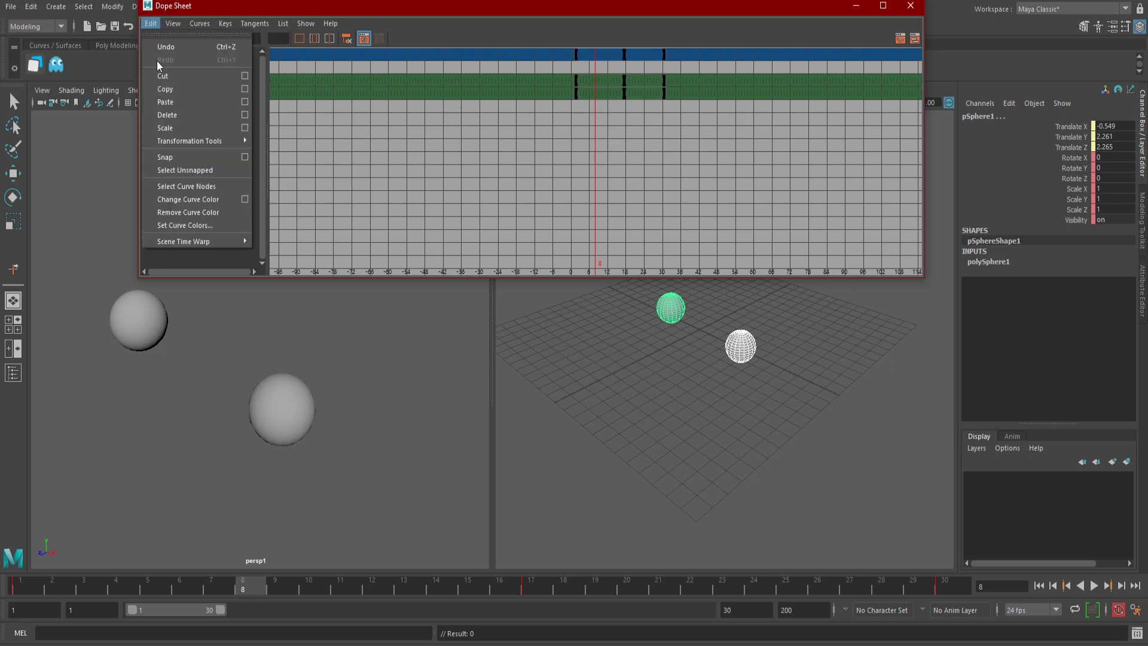
click(186, 170)
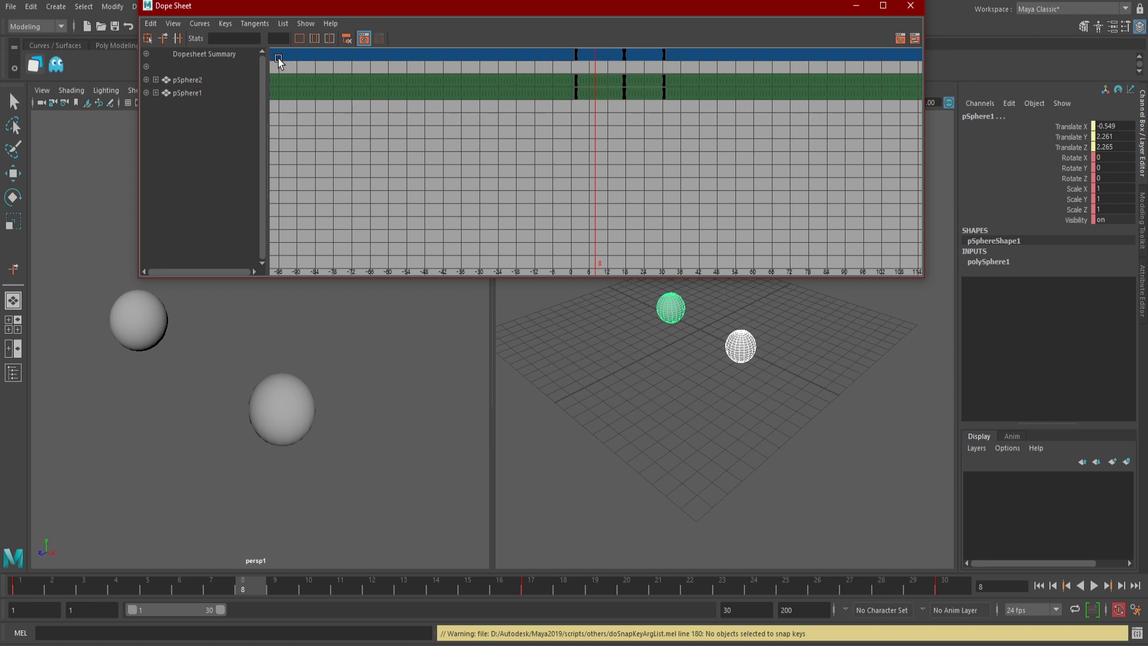
Select all keys of both spheres and set Curves > Post Infinity to Cycle
drag(560, 55, 686, 112)
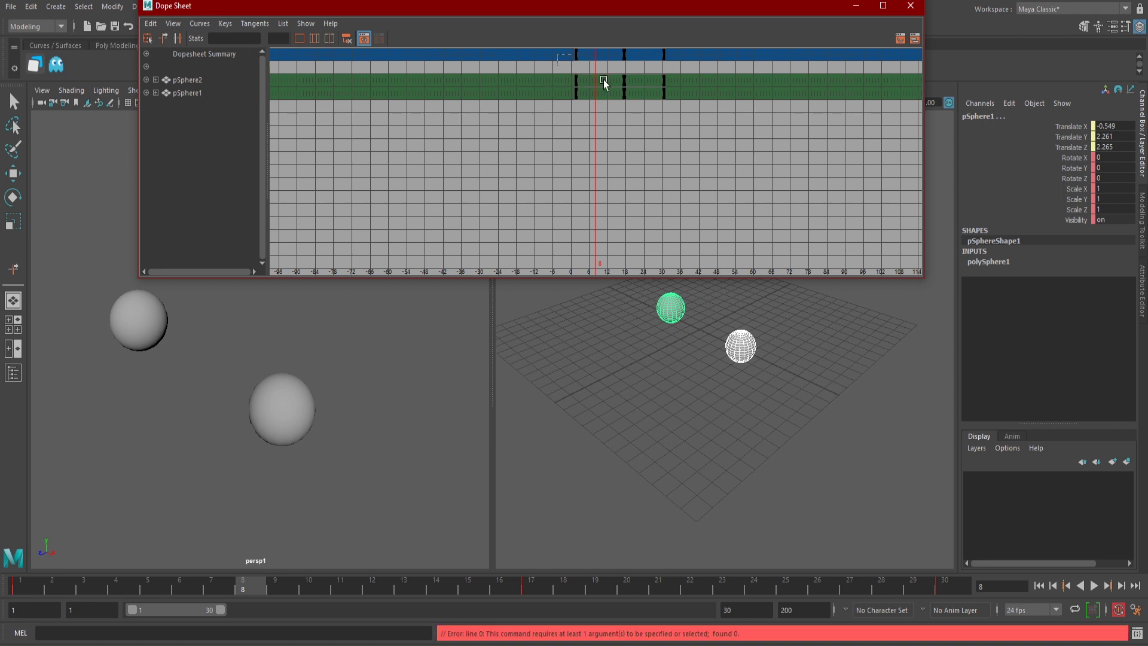
click(199, 22)
click(327, 71)
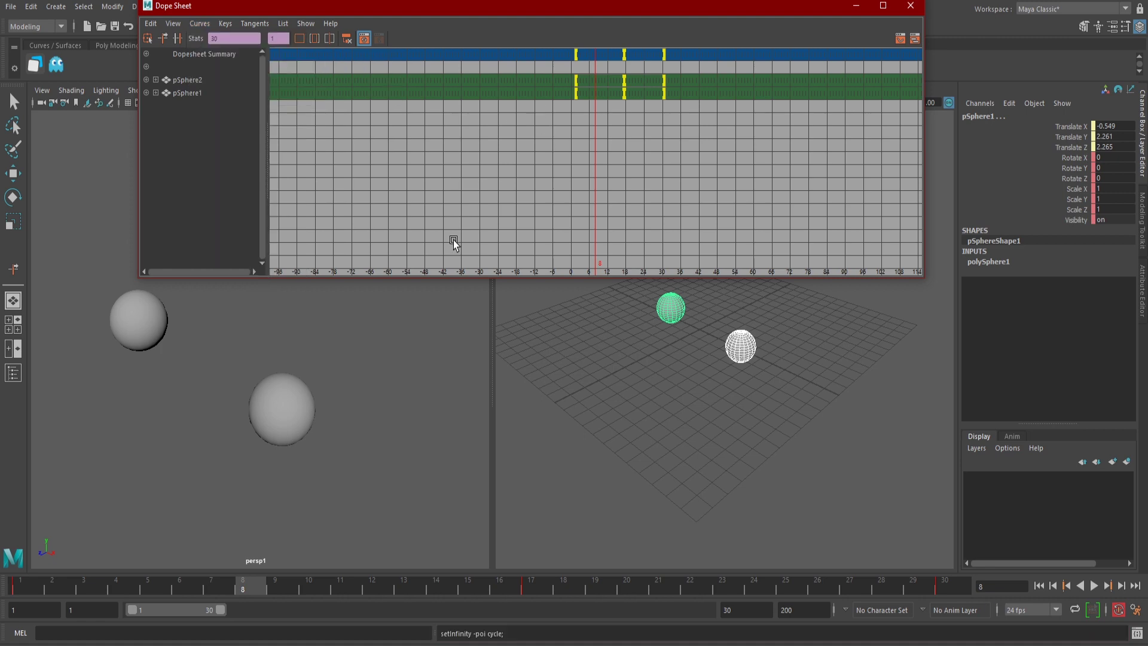
click(199, 23)
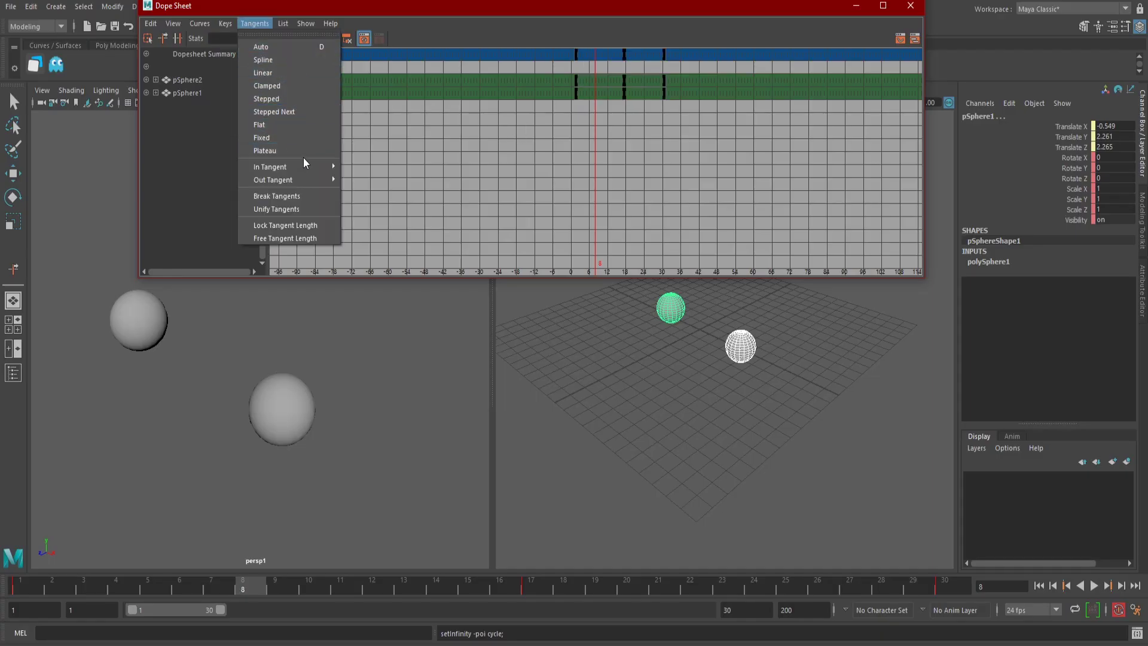
Turn on List > Hierarchy Below and expand pSphere1 to show its child node
key(Escape)
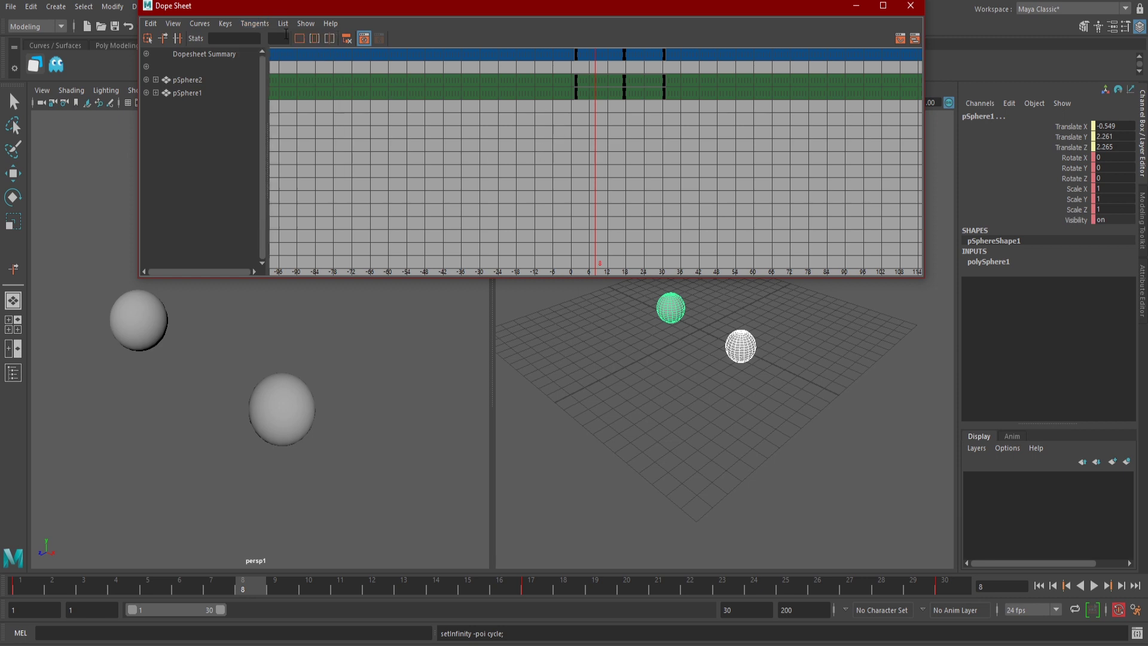
click(283, 24)
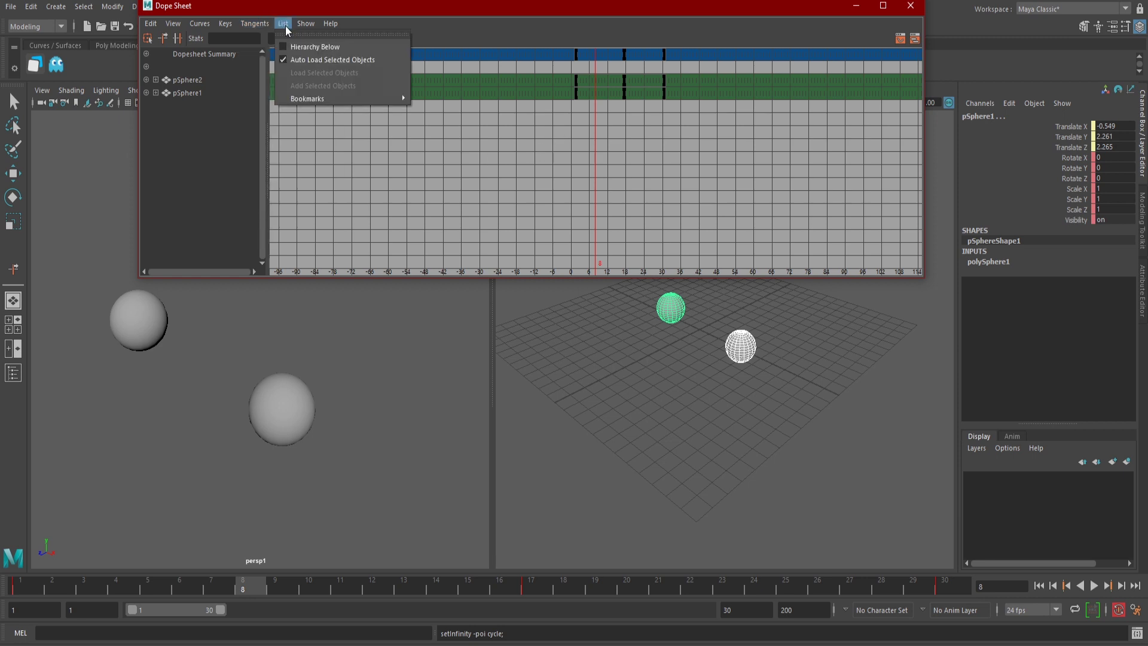
click(304, 55)
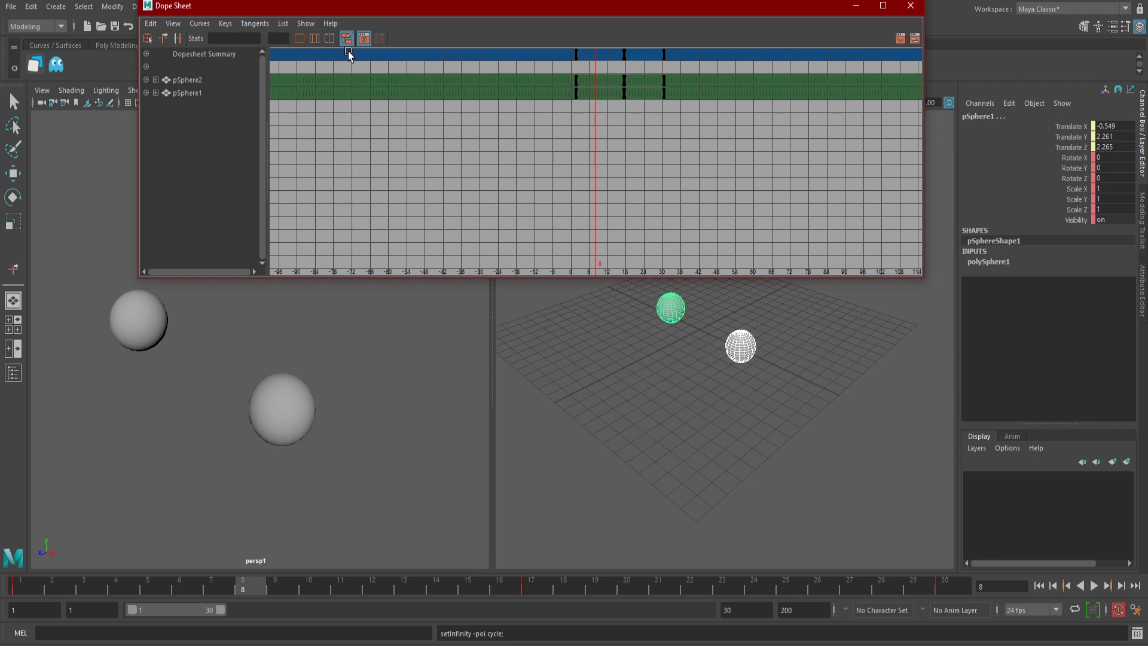
click(155, 93)
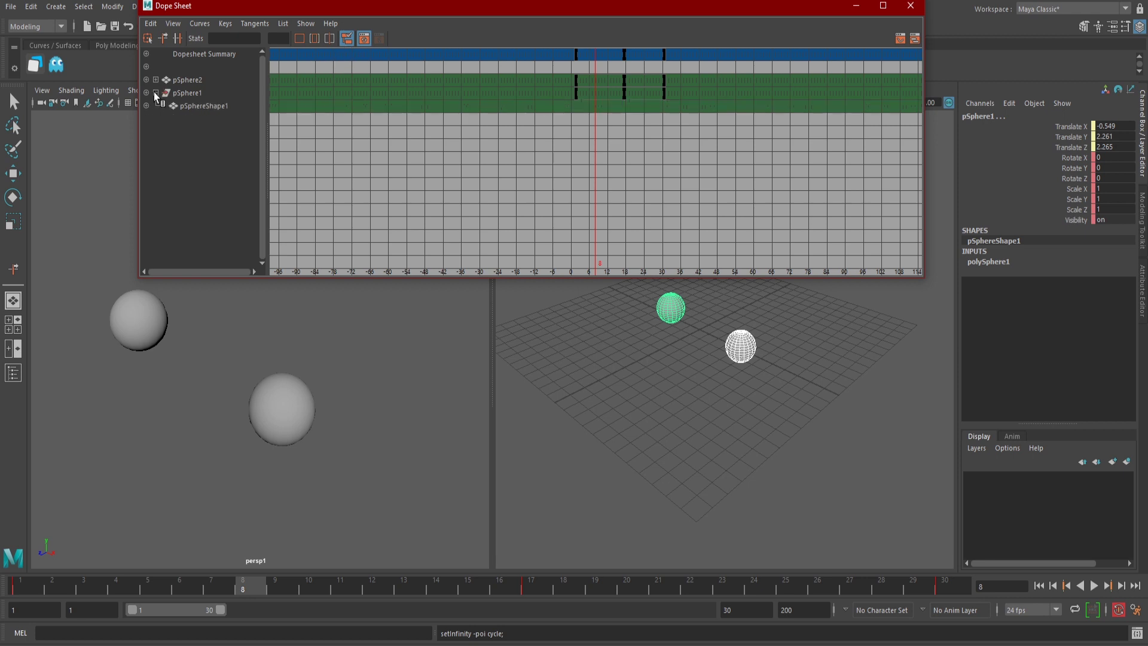
Review the List menu, then deselect and reselect both spheres in the viewport
click(283, 23)
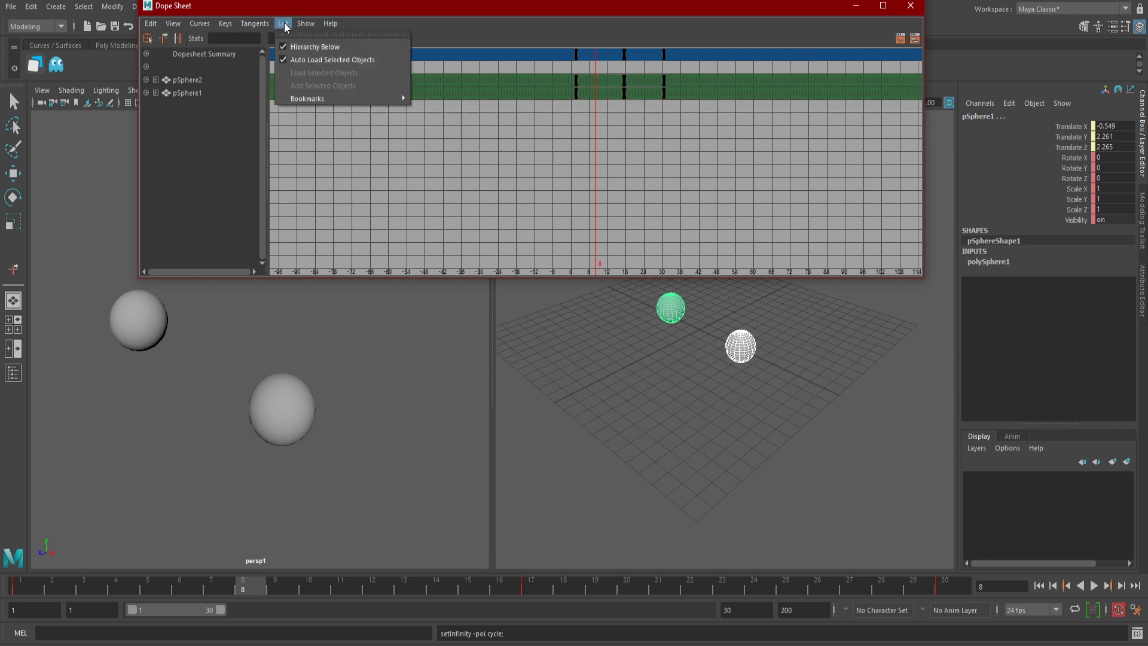
click(295, 60)
click(282, 24)
click(294, 59)
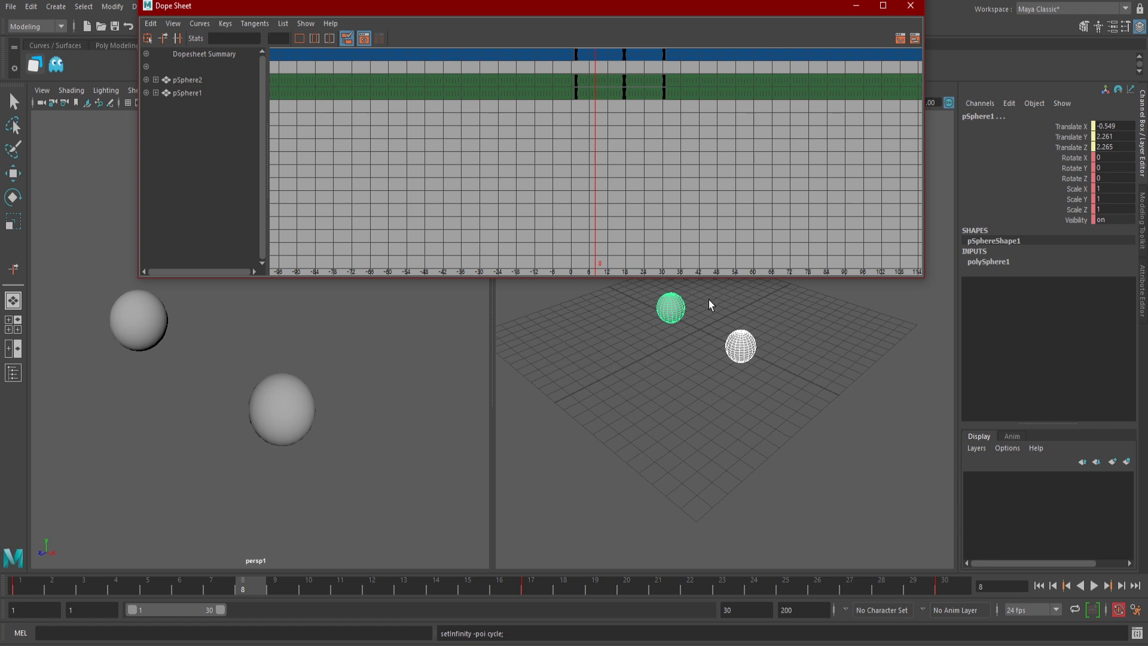
click(636, 358)
drag(670, 324, 759, 368)
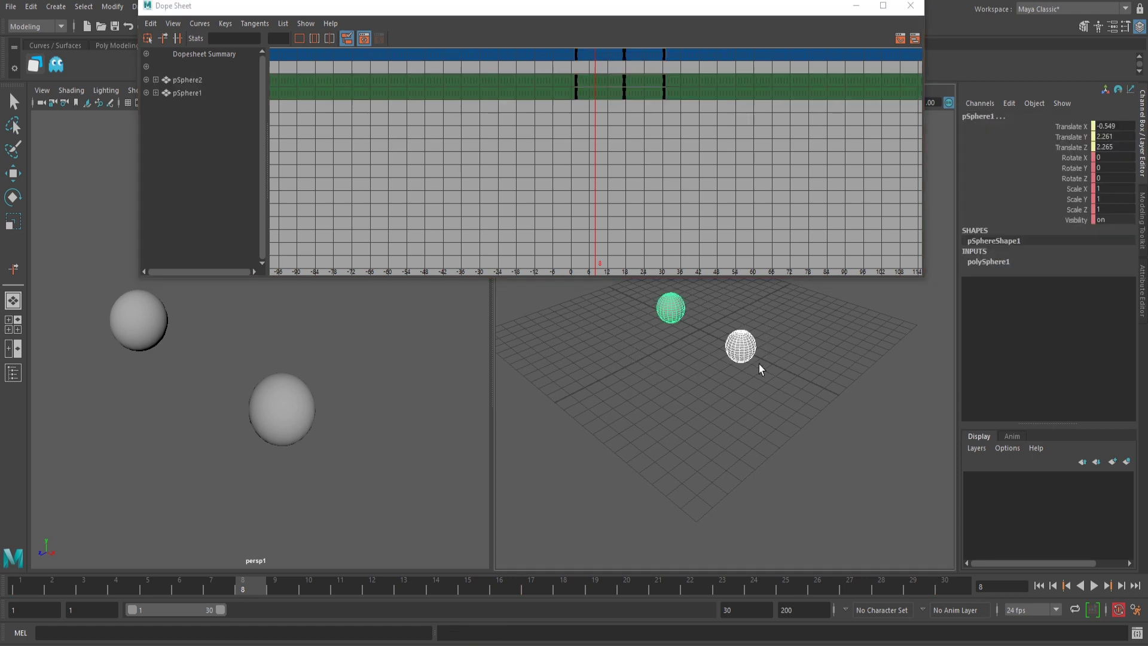
click(607, 312)
drag(622, 300, 792, 362)
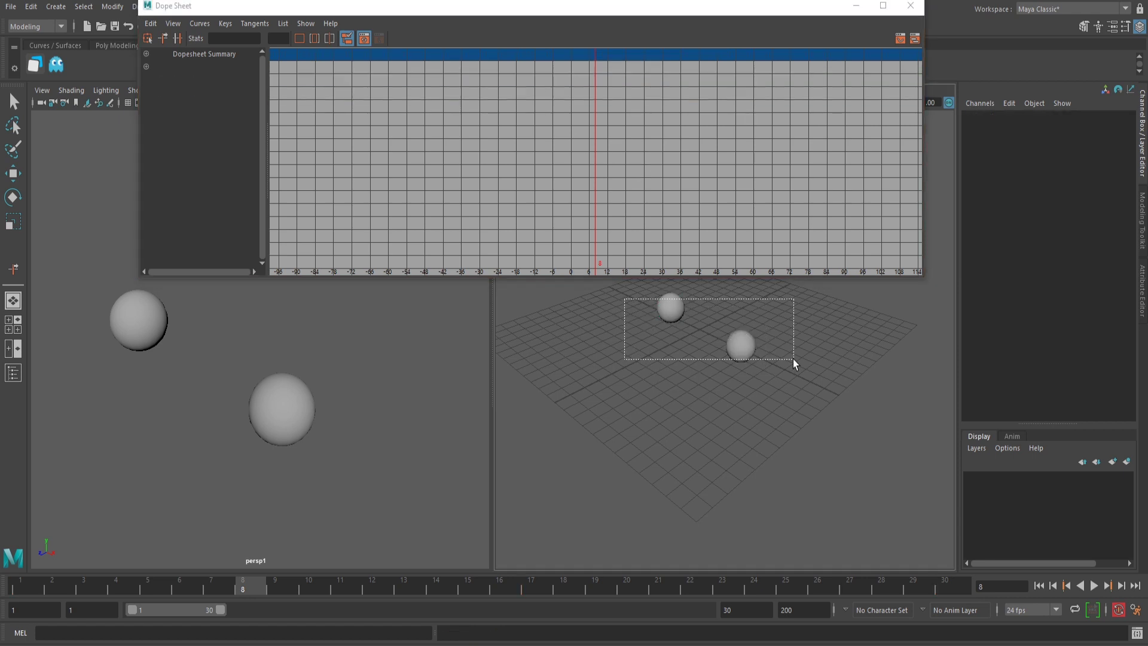
Turn off List > Auto Load Selected Objects and deselect both spheres
click(283, 23)
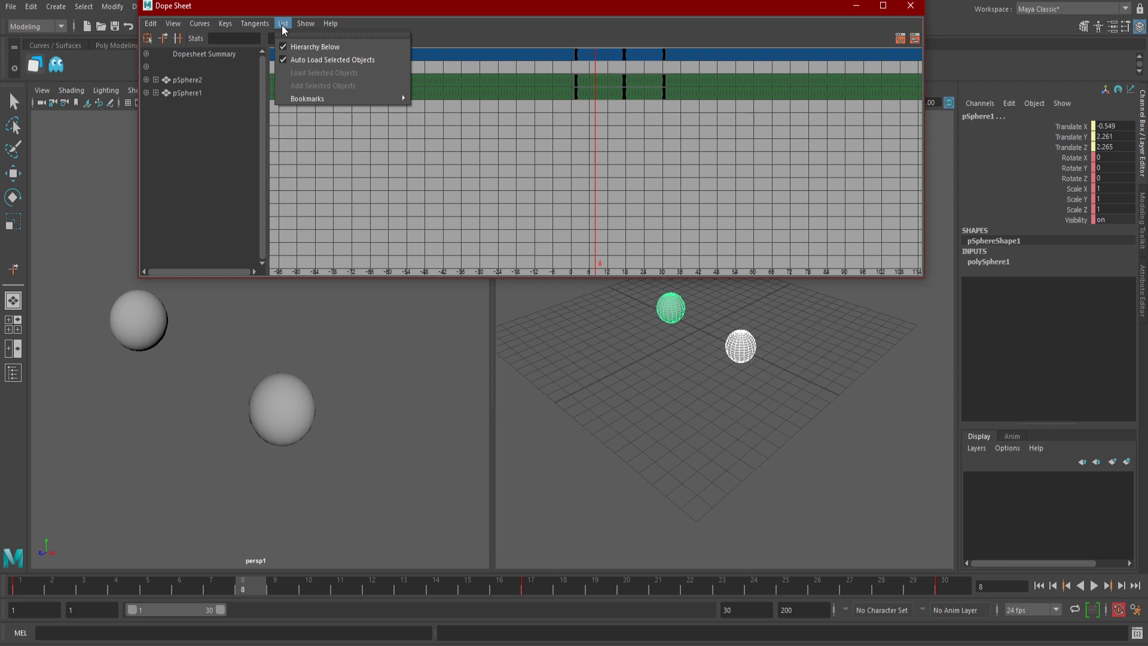
click(298, 61)
click(596, 351)
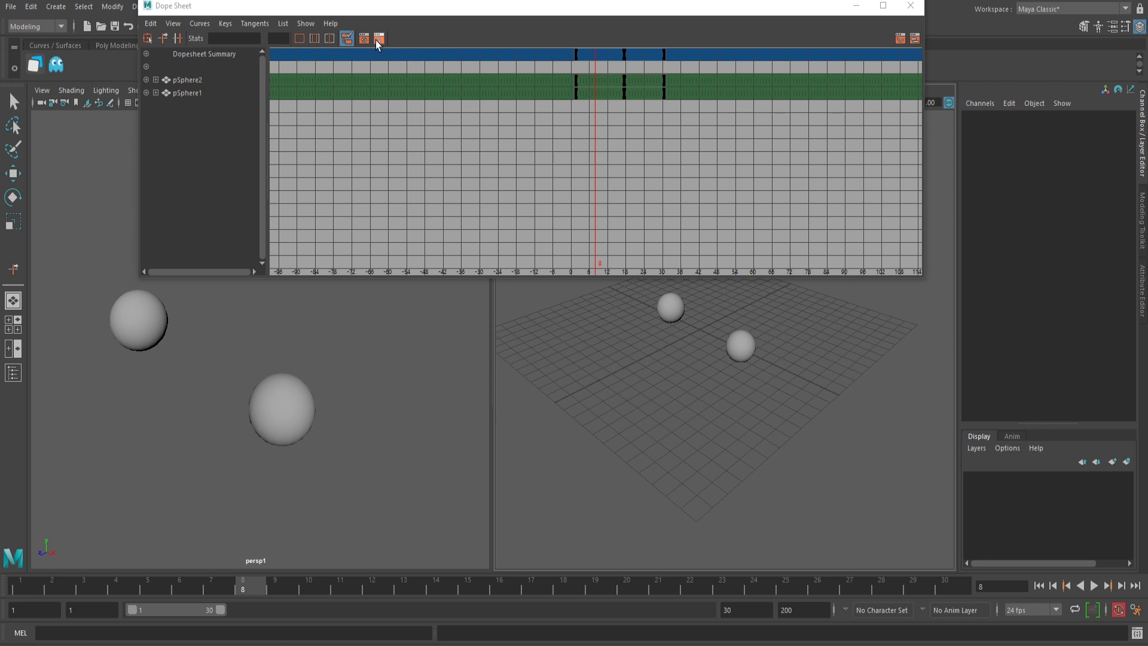
Load only pSphere1 into the Dope Sheet and save it with Bookmark Current Objects
click(667, 312)
click(378, 39)
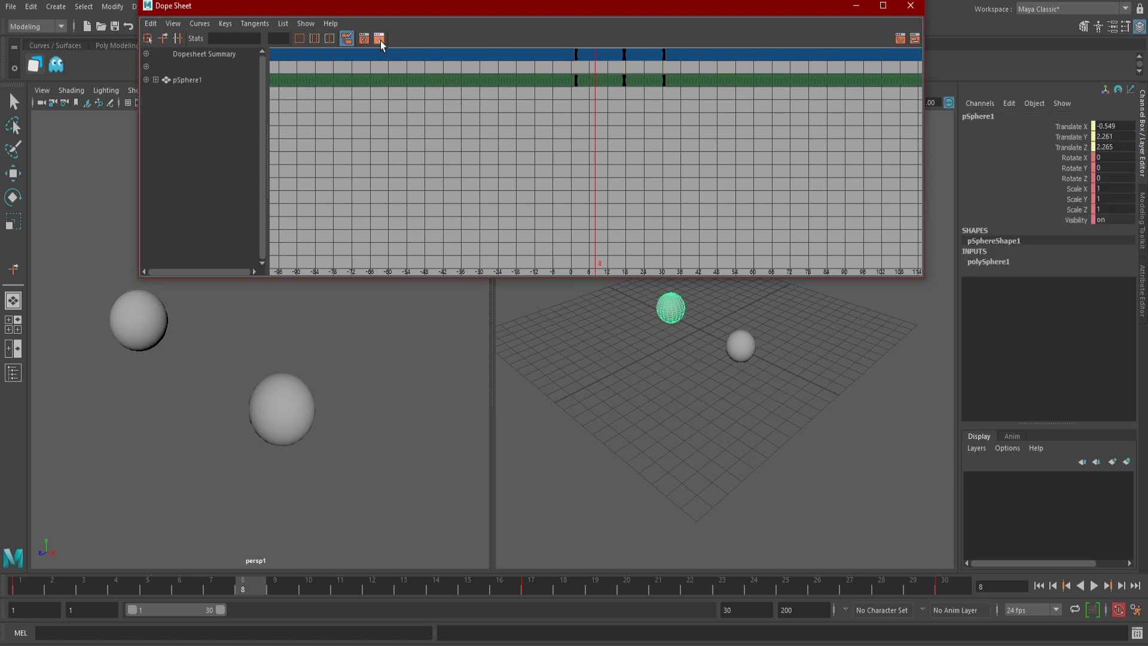
click(283, 24)
mouse_move(308, 100)
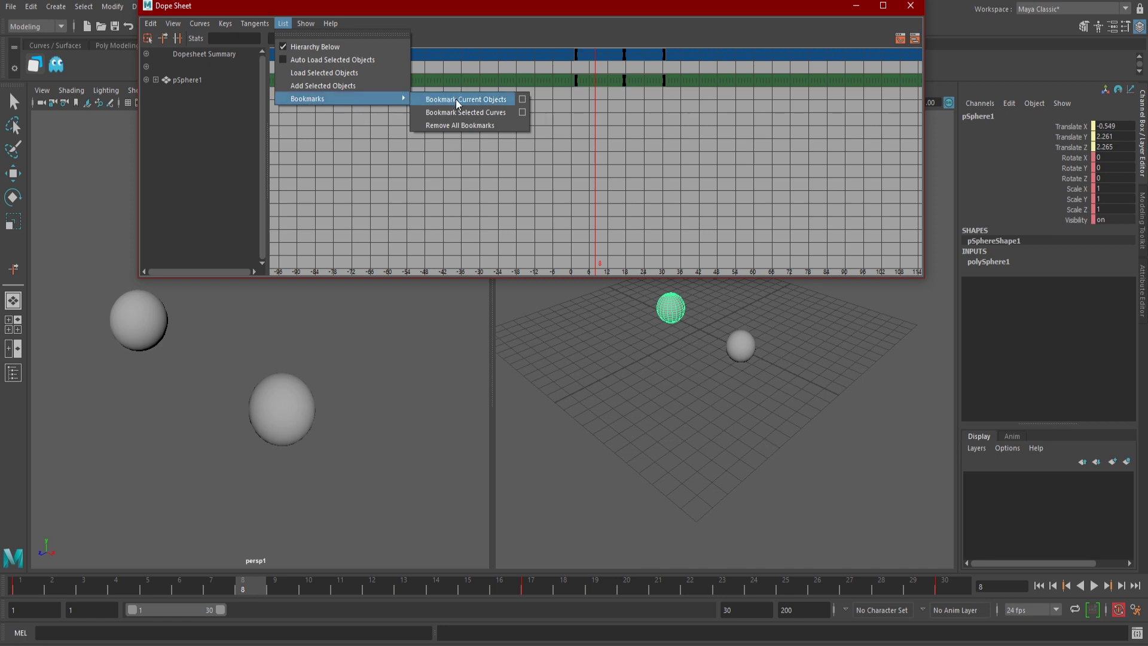
click(455, 100)
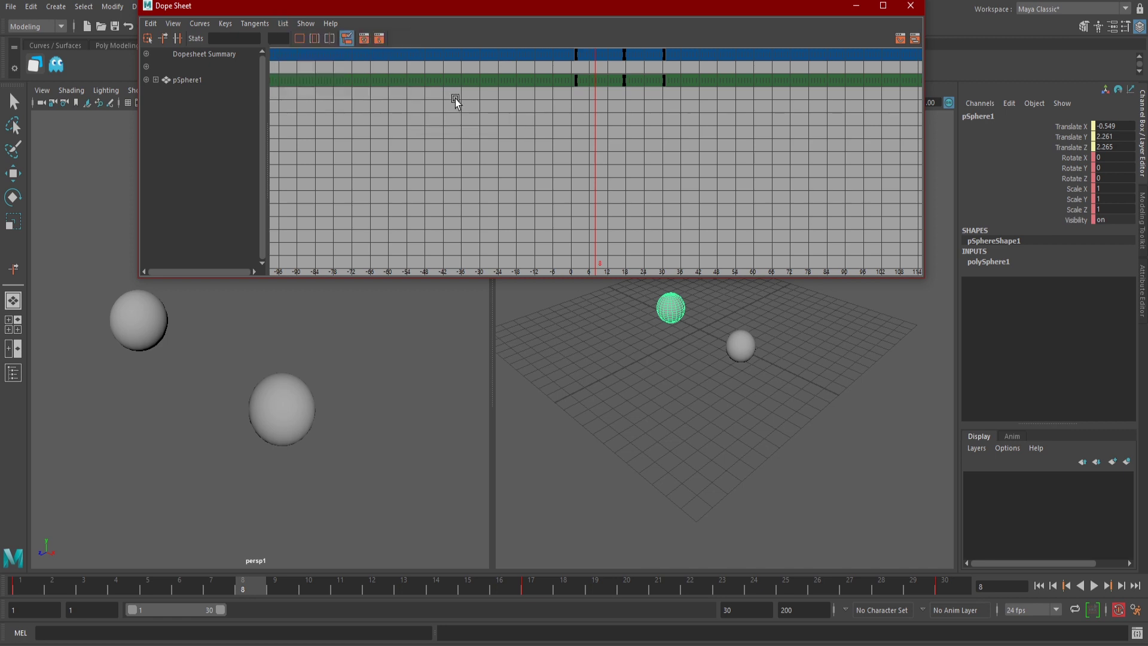